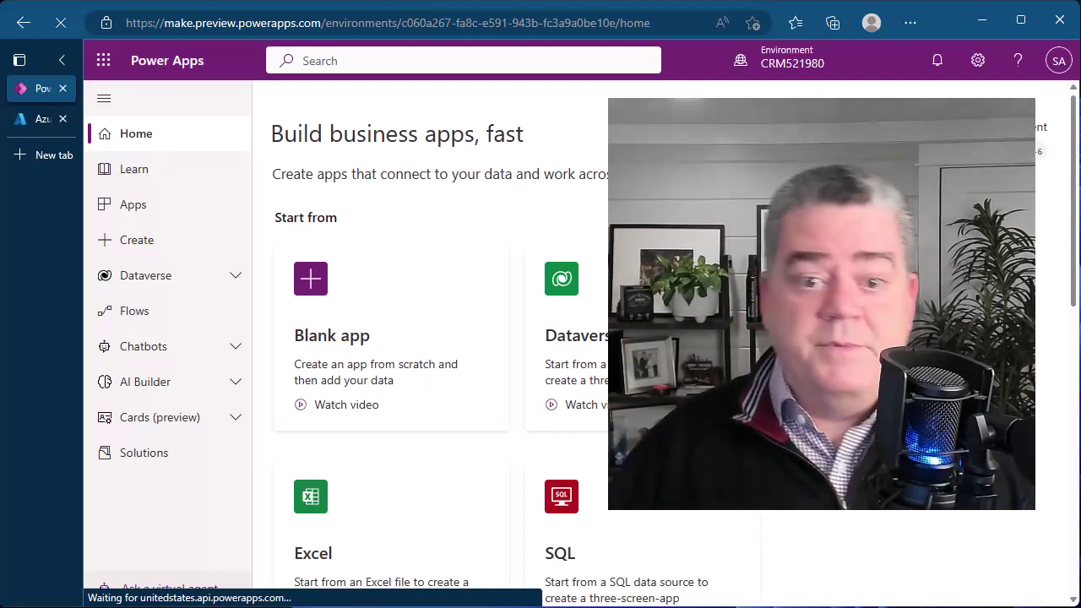
Open Azure Synapse Link for Dataverse and review New link's East US and allowed storage regions.
{"action": "left_click", "coordinate": [159, 279]}
{"action": "left_click", "coordinate": [187, 427]}
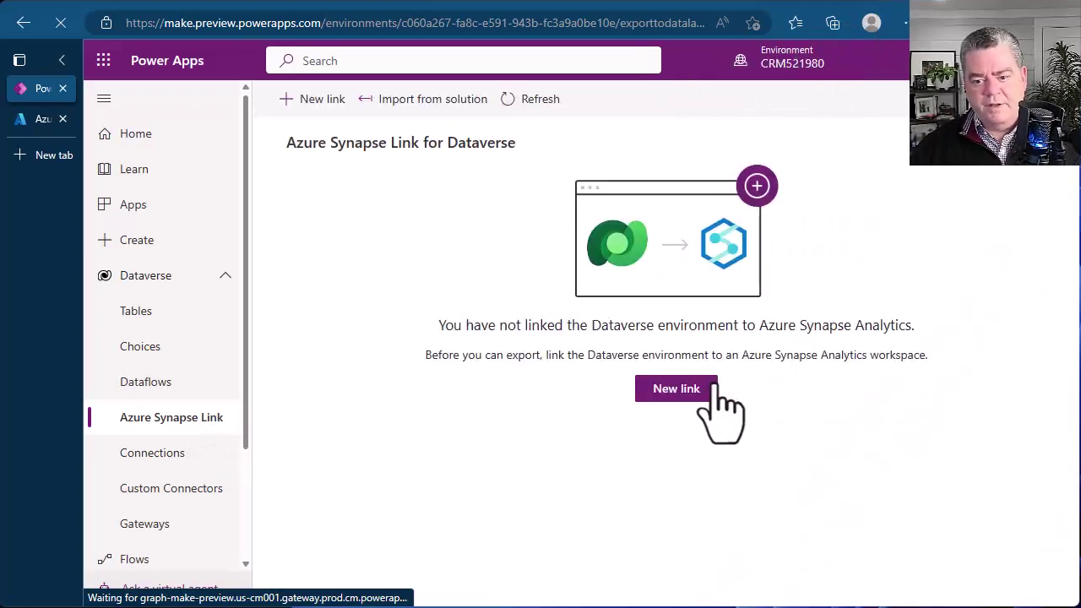
{"action": "left_click", "coordinate": [690, 402]}
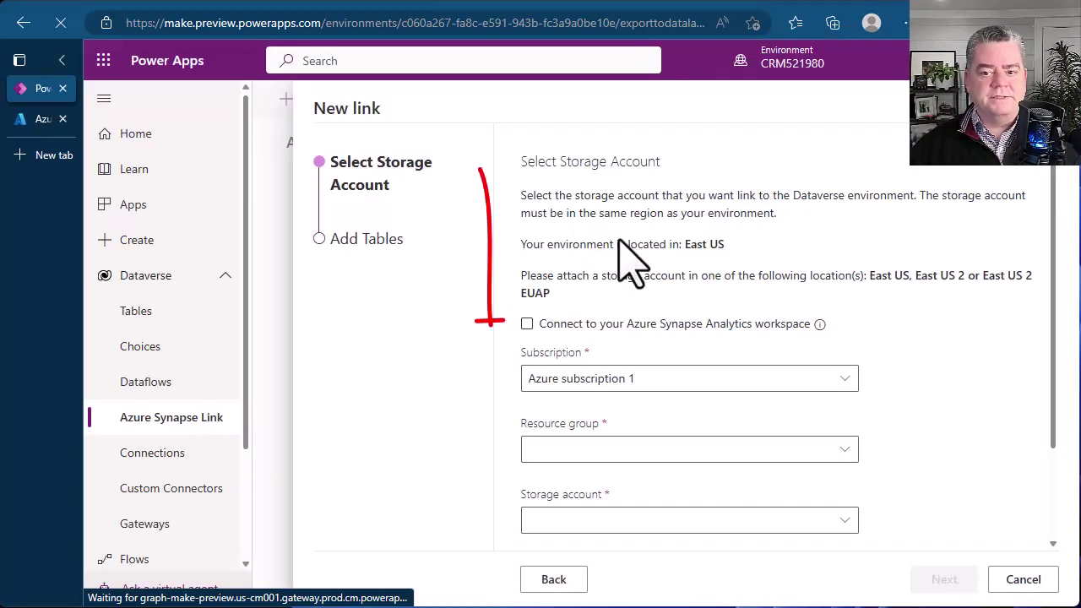
{"action": "left_click_drag", "start_coordinate": [685, 244], "coordinate": [717, 245]}
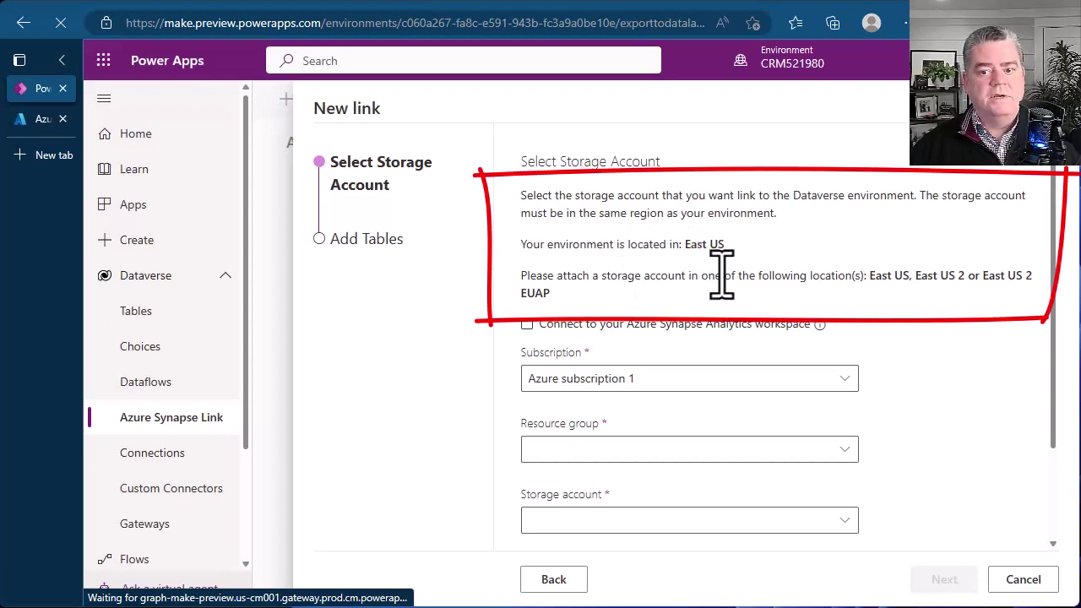
{"action": "left_click", "coordinate": [692, 246]}
{"action": "left_click_drag", "start_coordinate": [872, 276], "coordinate": [897, 291]}
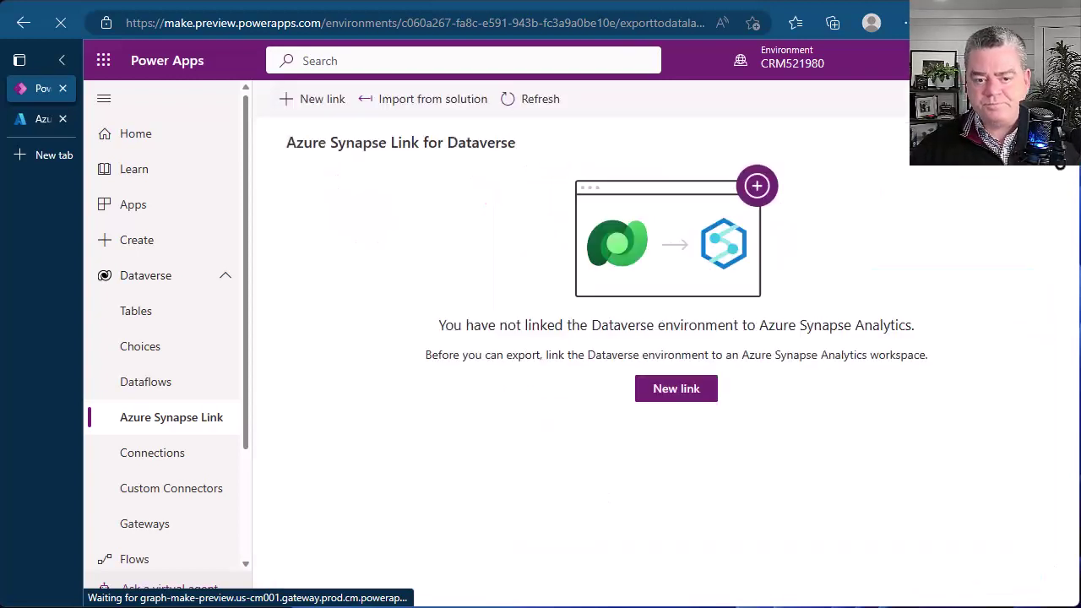
From the Azure home page, go to Azure Synapse Analytics and start a new Synapse workspace.
{"action": "left_click", "coordinate": [38, 119]}
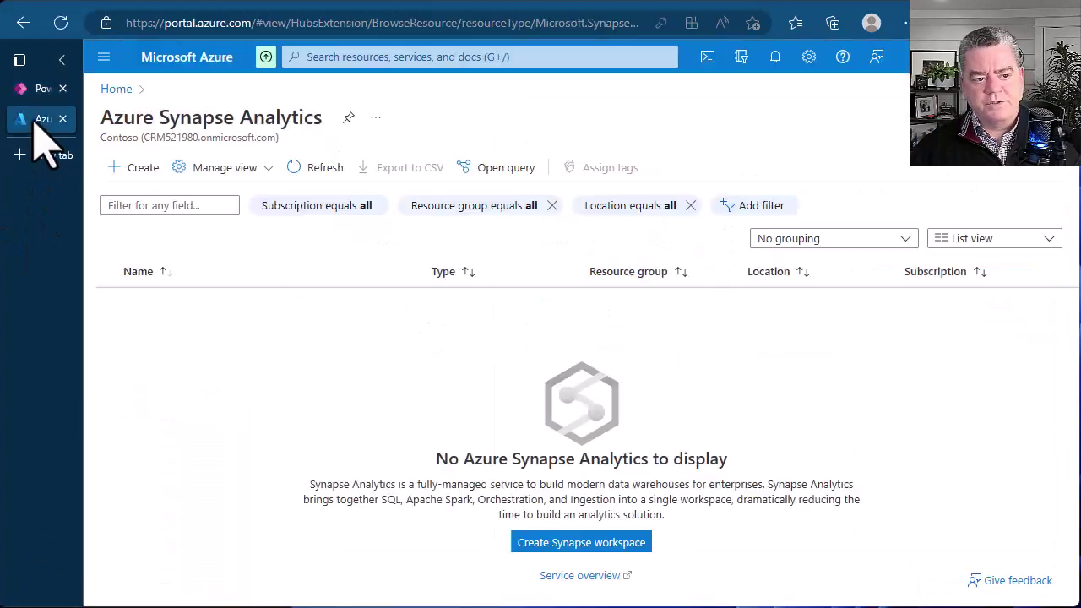
{"action": "left_click", "coordinate": [108, 90]}
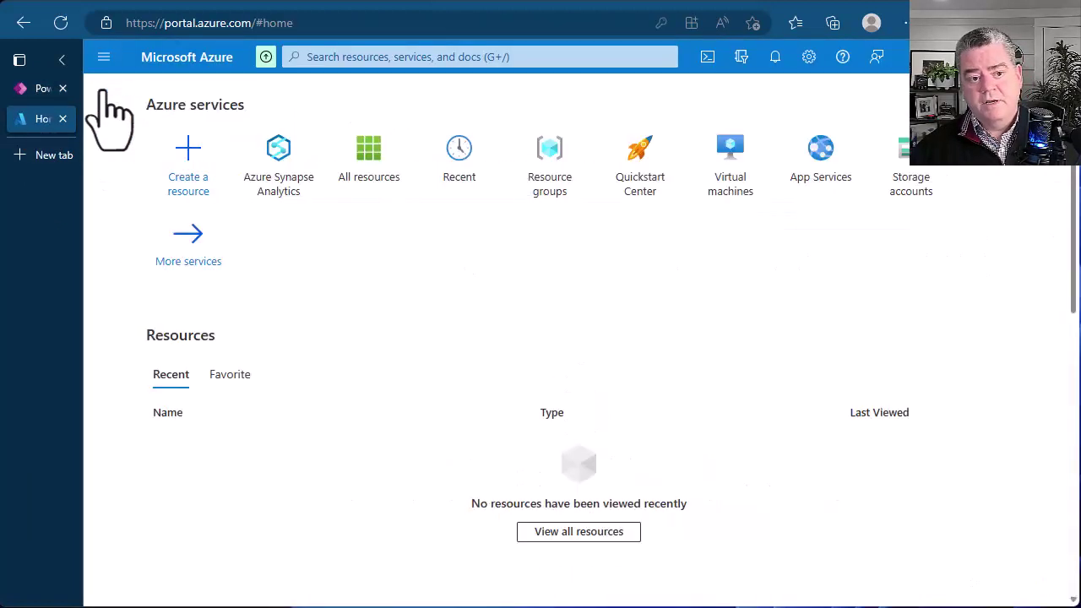
{"action": "left_click", "coordinate": [287, 157]}
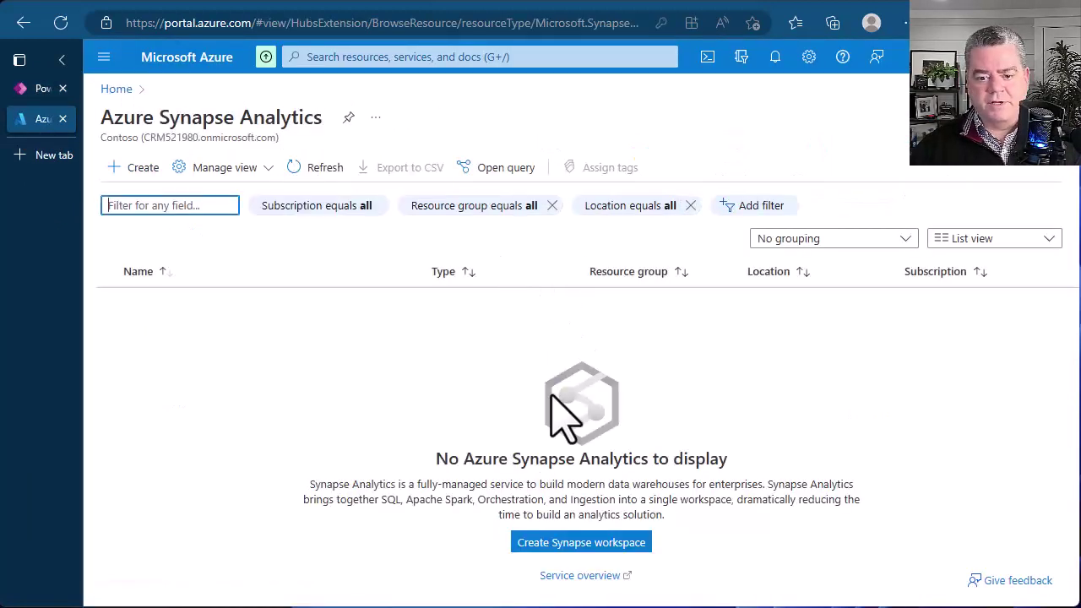
{"action": "left_click", "coordinate": [541, 545]}
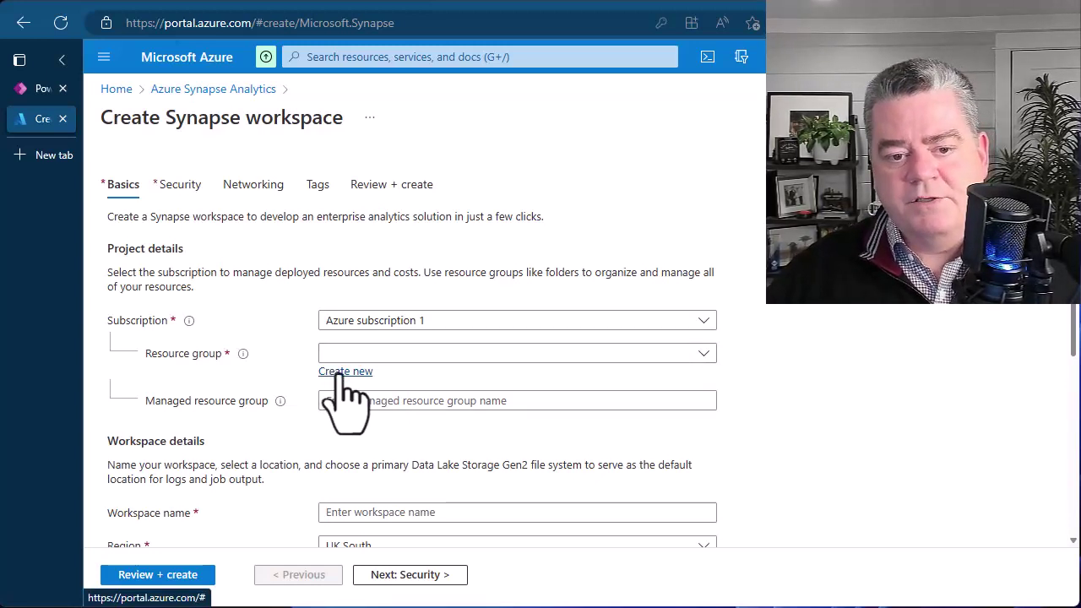
Create new resource group crm521980 and set managed resource group crm521980-managed.
{"action": "left_click", "coordinate": [346, 373]}
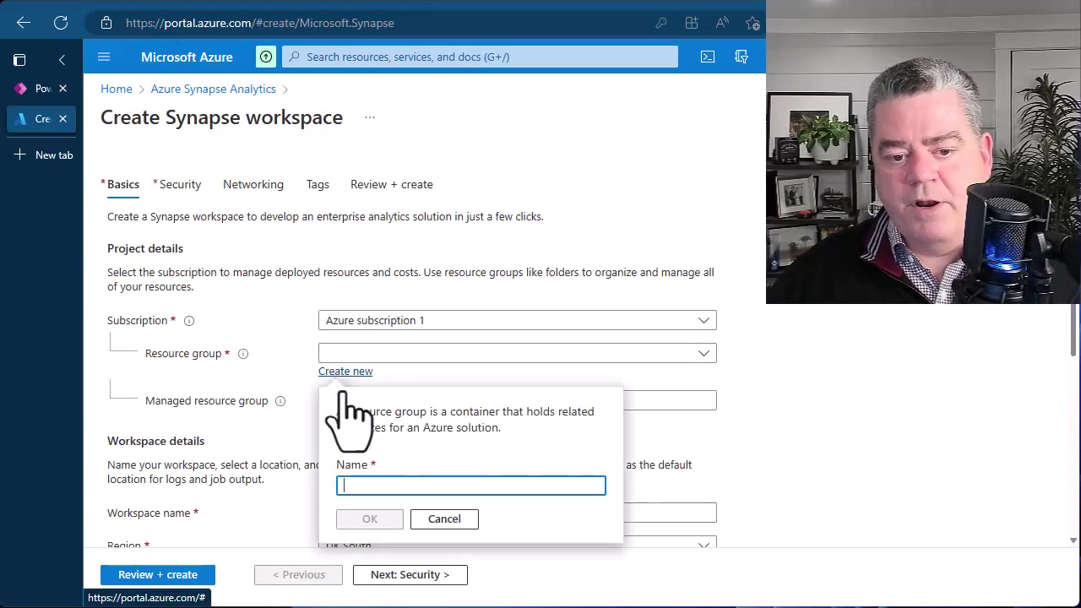
{"action": "type", "text": "crm521980"}
{"action": "left_click", "coordinate": [382, 518]}
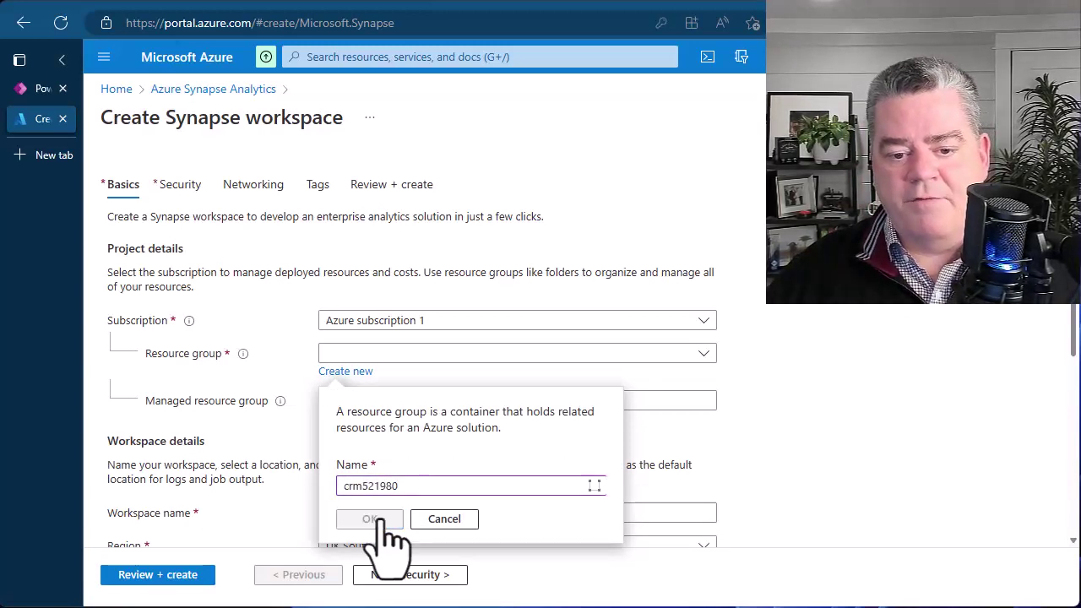
{"action": "left_click", "coordinate": [389, 404]}
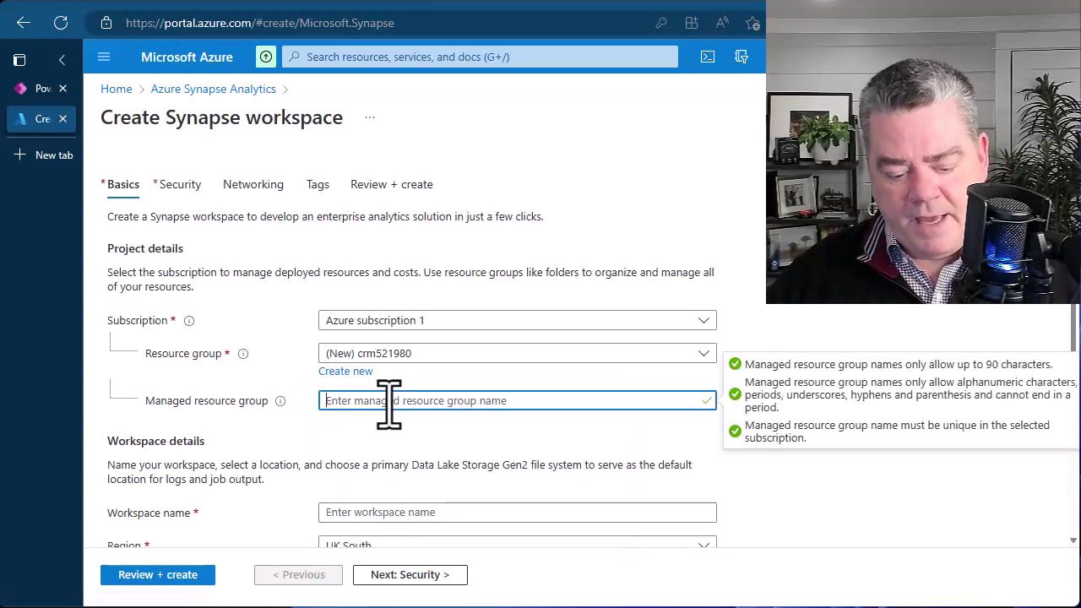
{"action": "type", "text": "crm521980"}
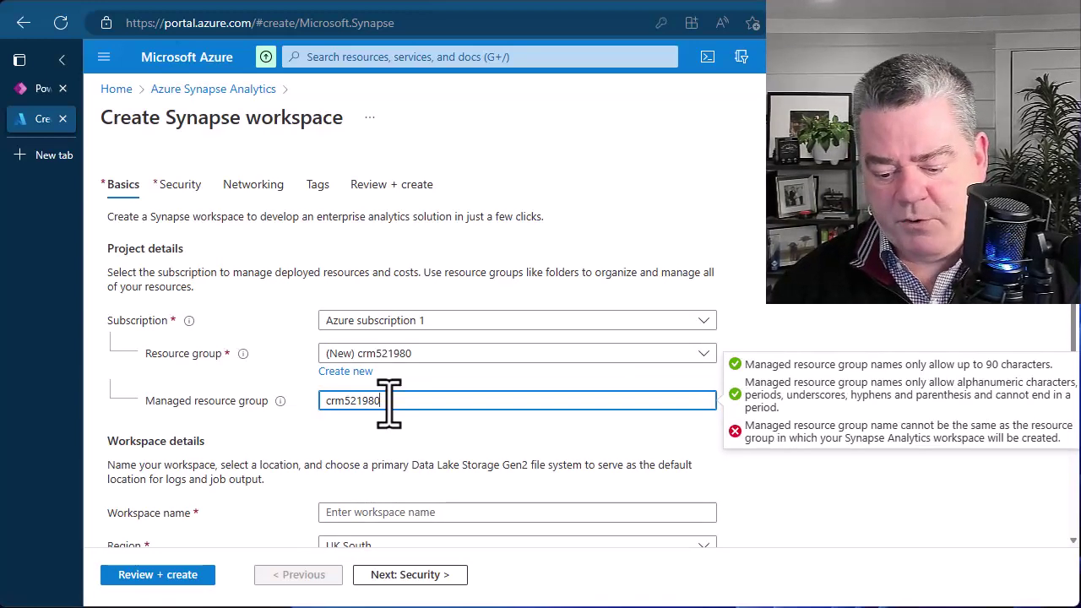
{"action": "type", "text": "-manage"}
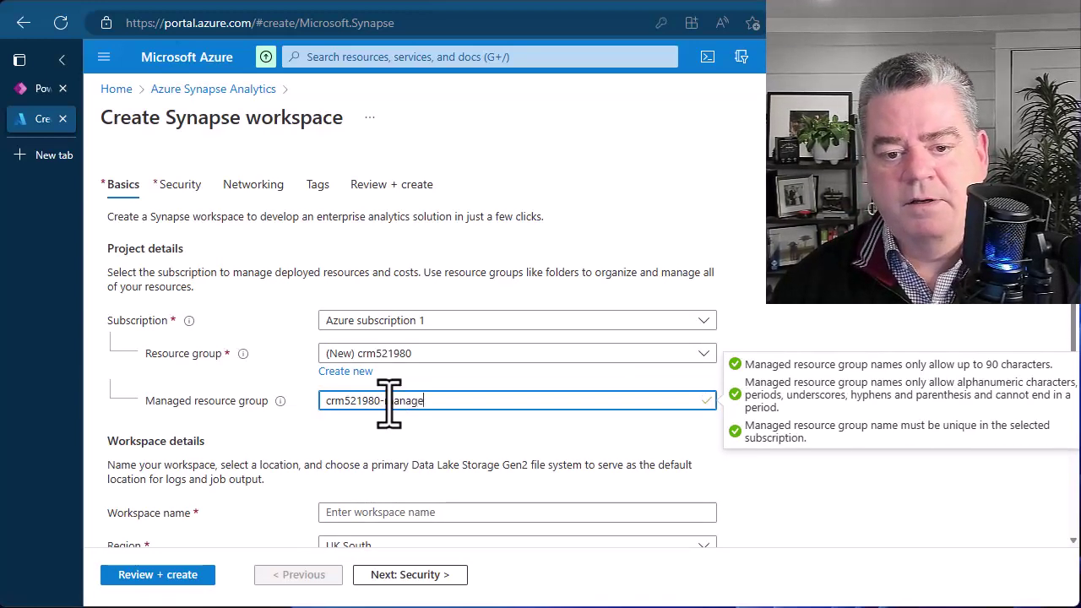
{"action": "type", "text": "d"}
{"action": "left_click", "coordinate": [427, 457]}
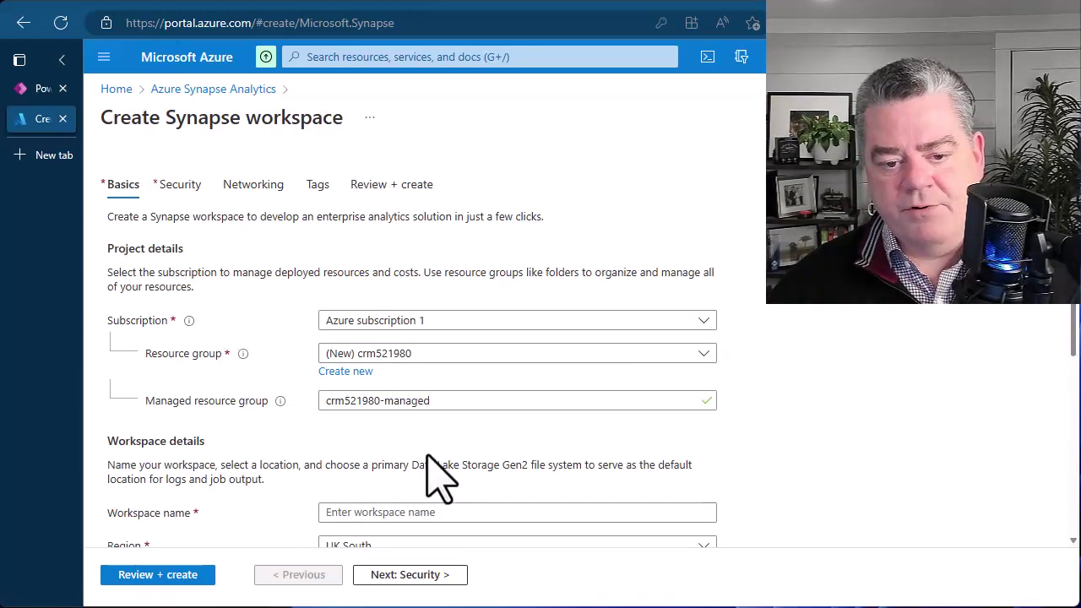
Name the workspace crm521980 and set its region to East US.
{"action": "scroll", "coordinate": [411, 506], "scroll_direction": "down", "scroll_amount": 2}
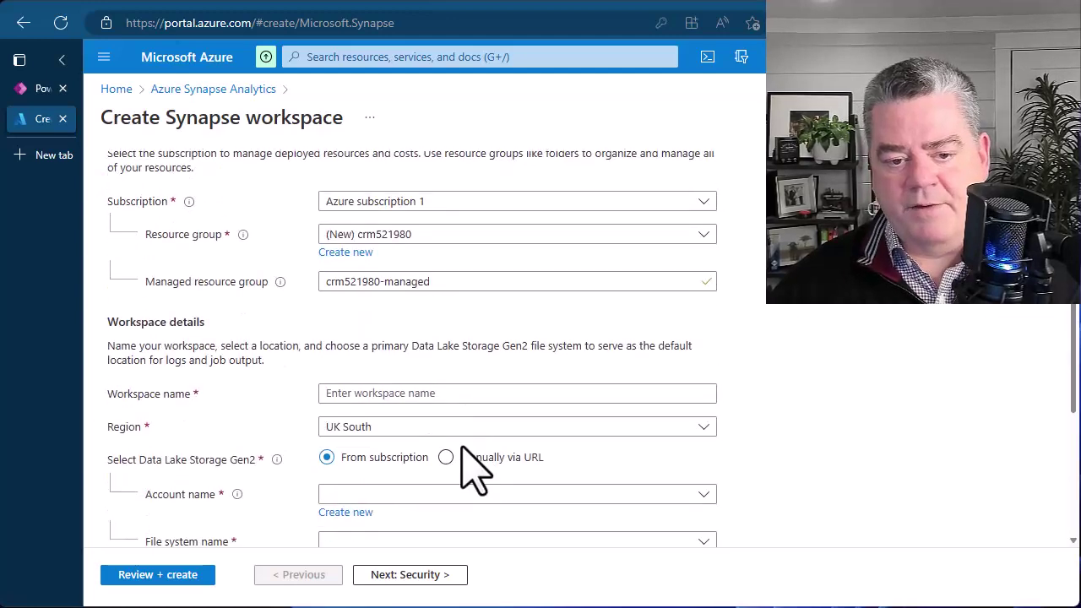
{"action": "left_click", "coordinate": [417, 393]}
{"action": "type", "text": "crm521980"}
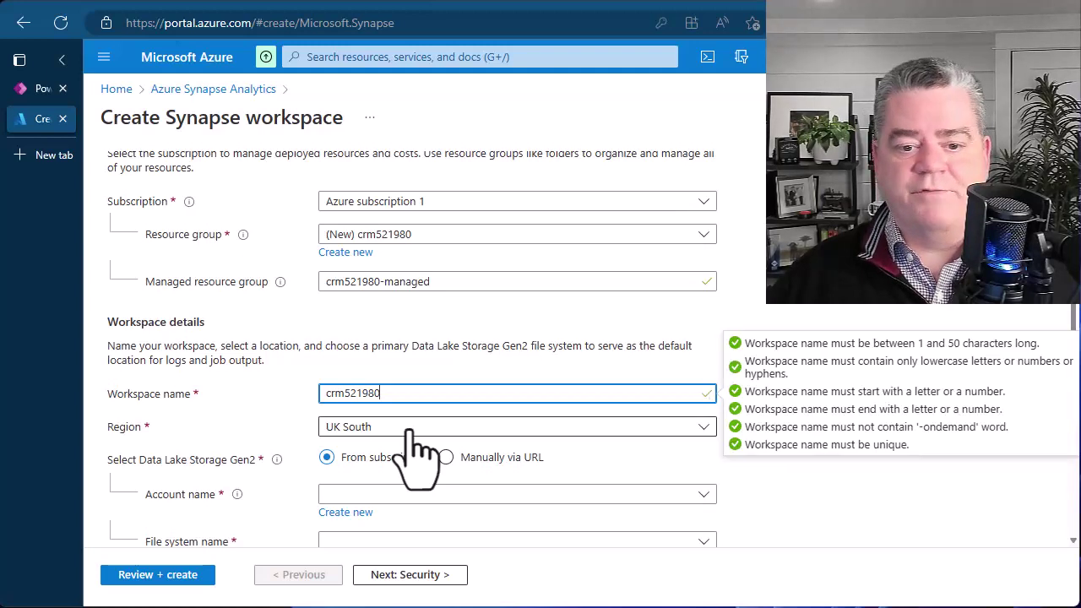
{"action": "left_click", "coordinate": [410, 431]}
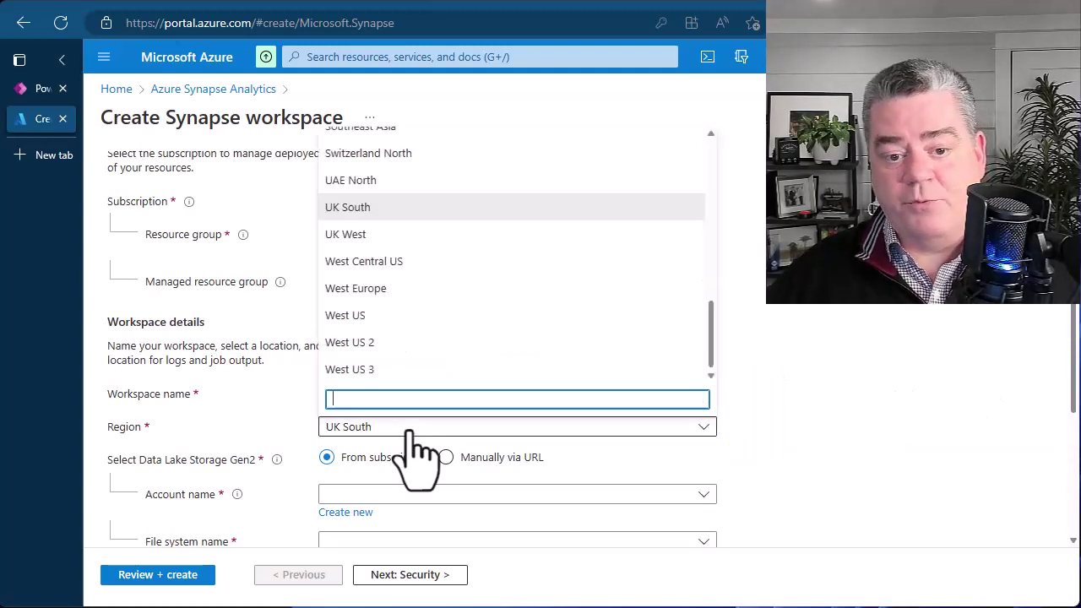
{"action": "scroll", "coordinate": [394, 295], "scroll_direction": "up", "scroll_amount": 6}
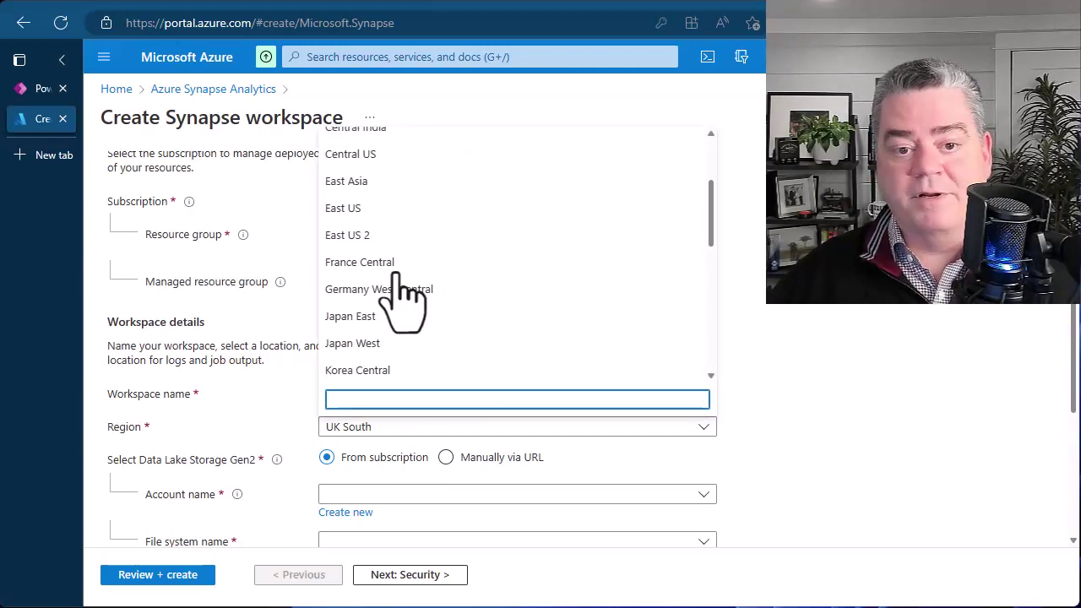
{"action": "left_click", "coordinate": [353, 286]}
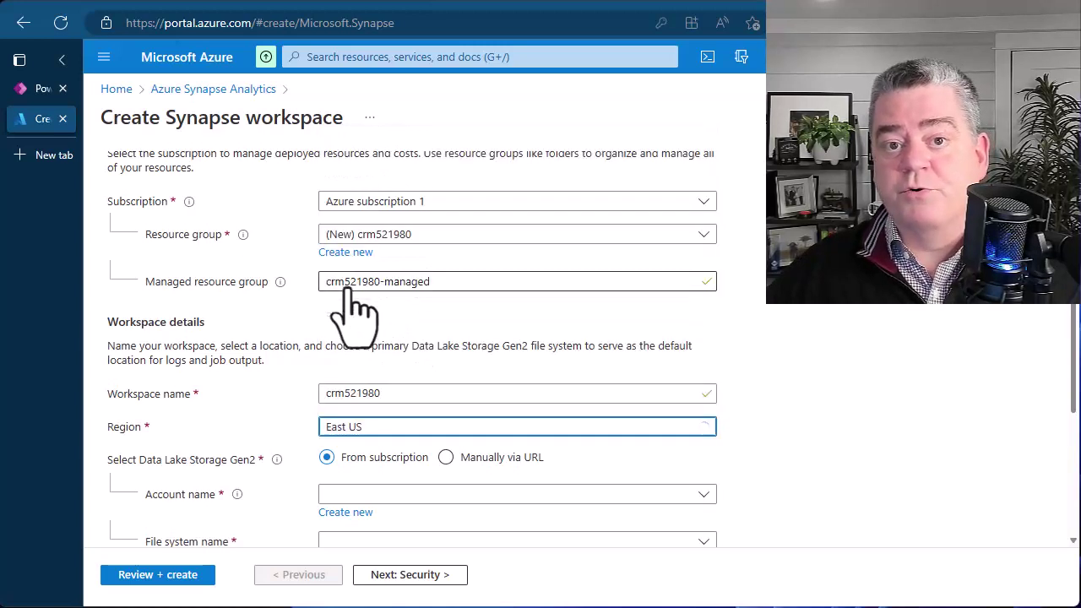
{"action": "left_click", "coordinate": [889, 428]}
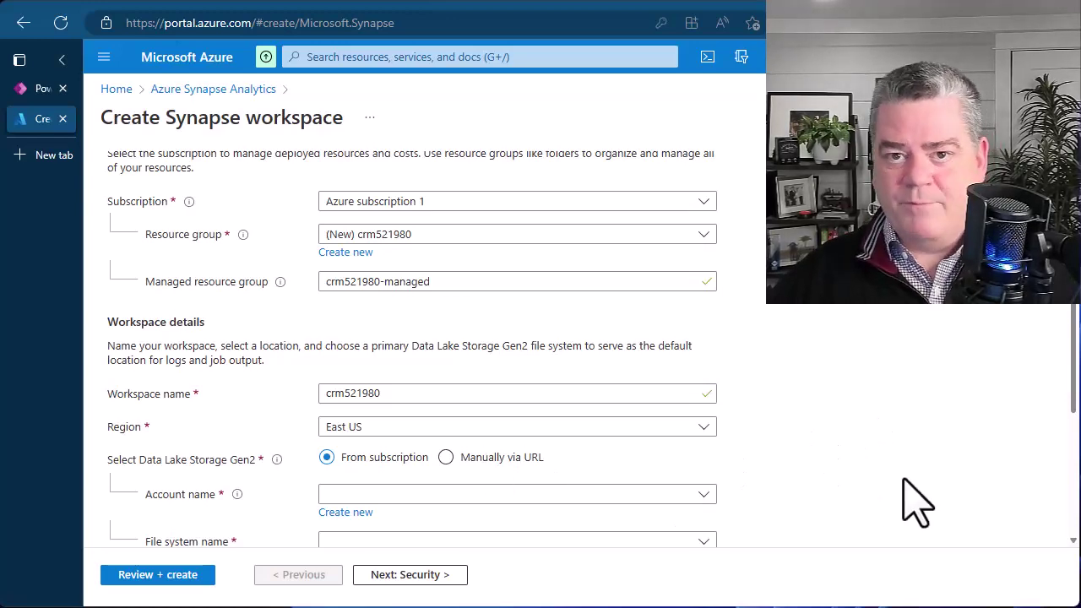
{"action": "scroll", "coordinate": [916, 502], "scroll_direction": "down", "scroll_amount": 2}
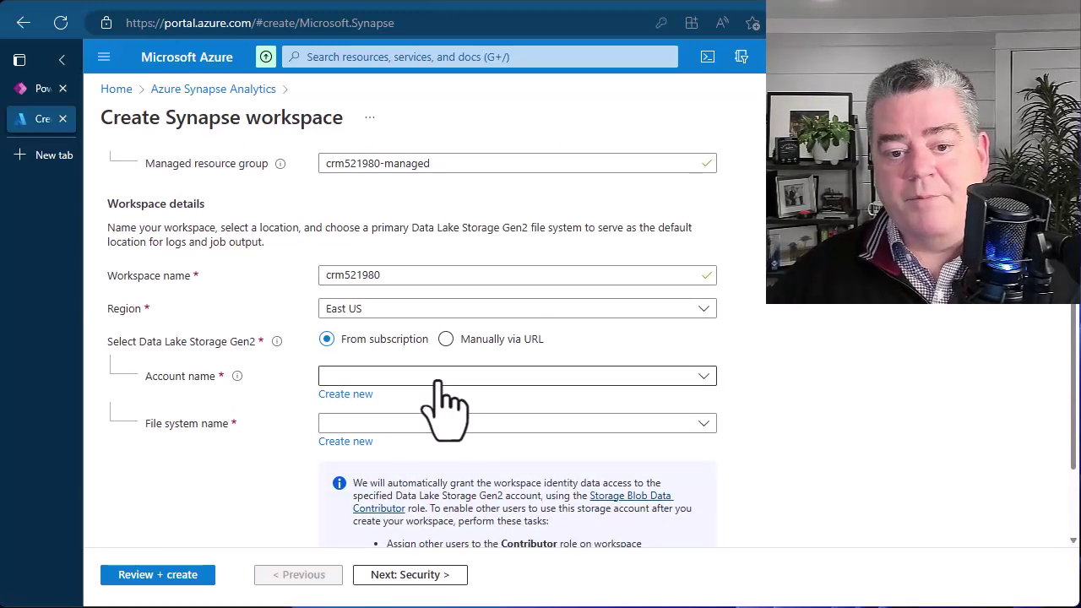
Name the new Data Lake Storage Gen2 account crm521980storage, all lowercase.
{"action": "left_click", "coordinate": [345, 394]}
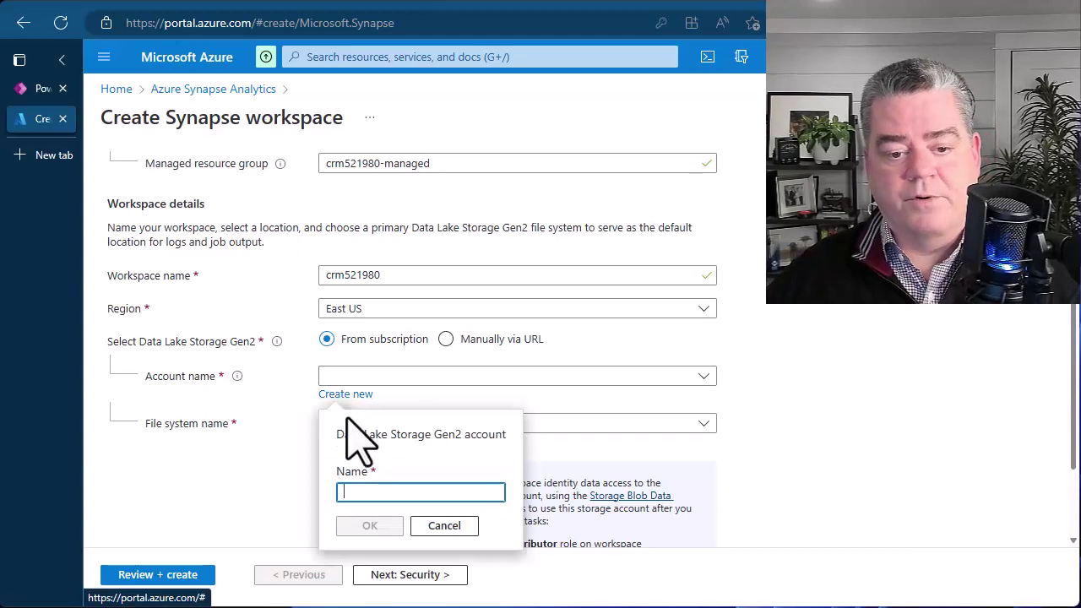
{"action": "type", "text": "crm521980"}
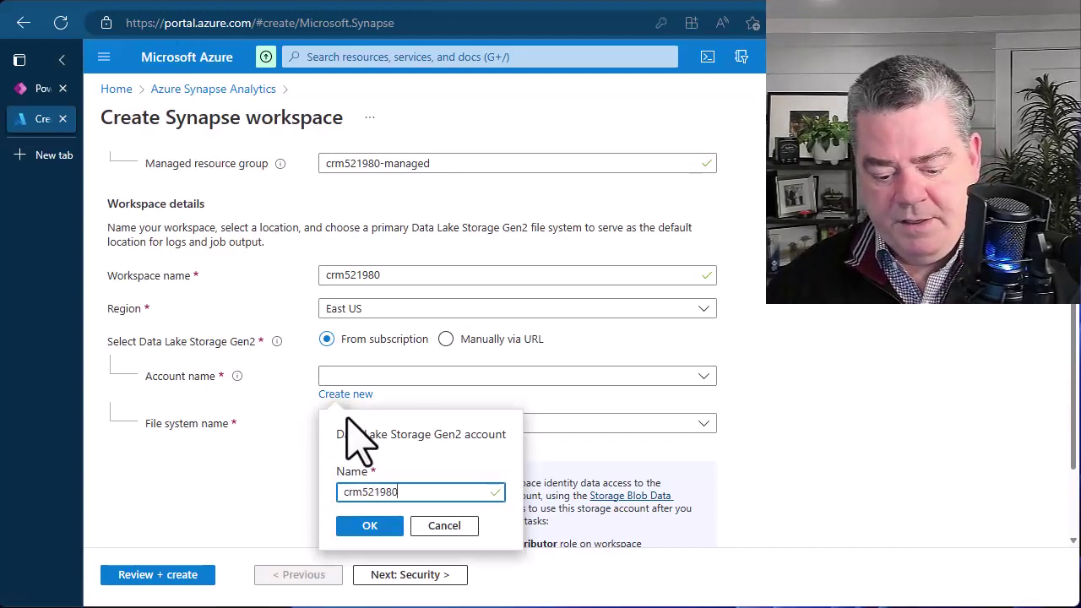
{"action": "type", "text": "Storage"}
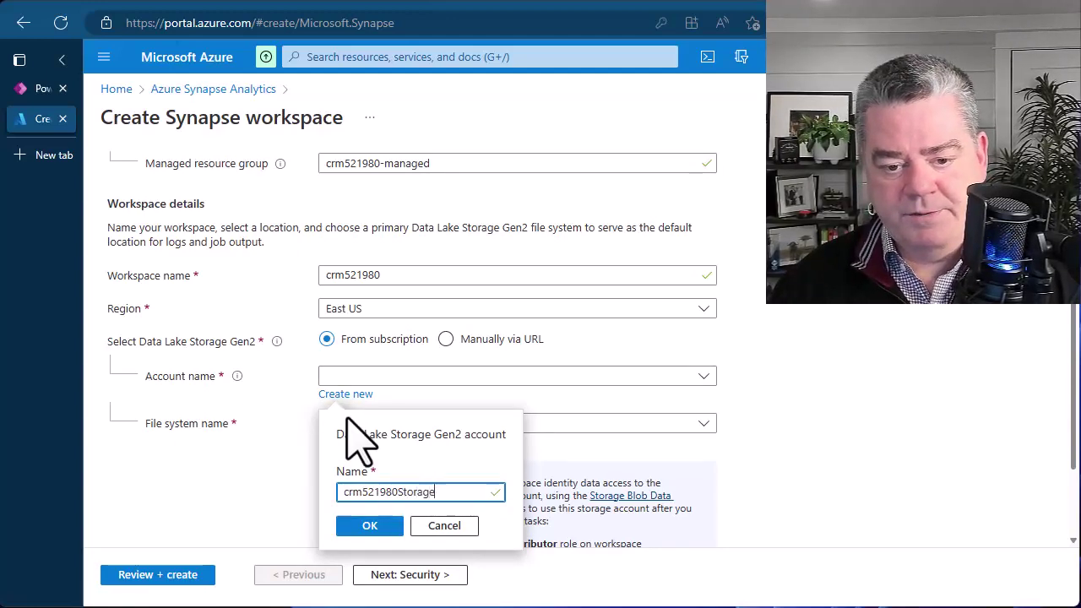
{"action": "key", "text": "BackSpace"}
{"action": "key", "text": "BackSpace"}
{"action": "key", "text": "BackSpace"}
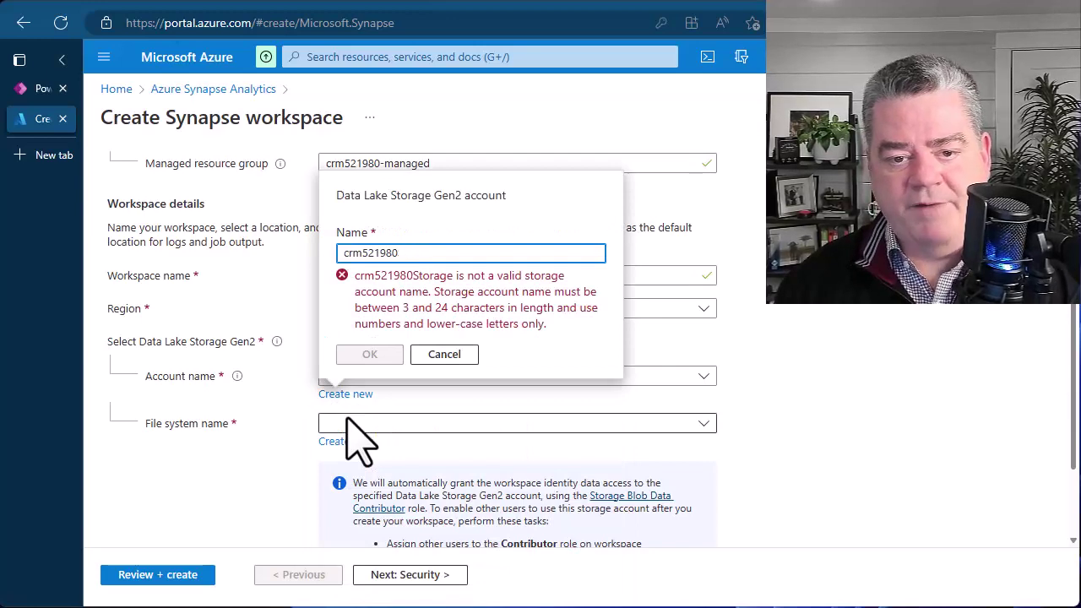
{"action": "type", "text": "torage"}
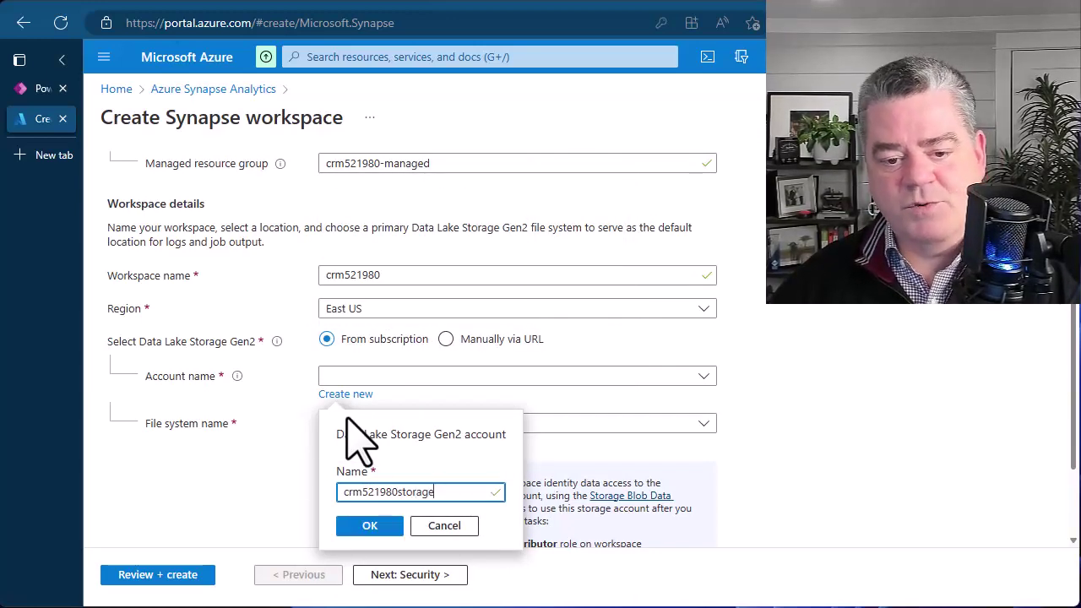
{"action": "left_click", "coordinate": [370, 527]}
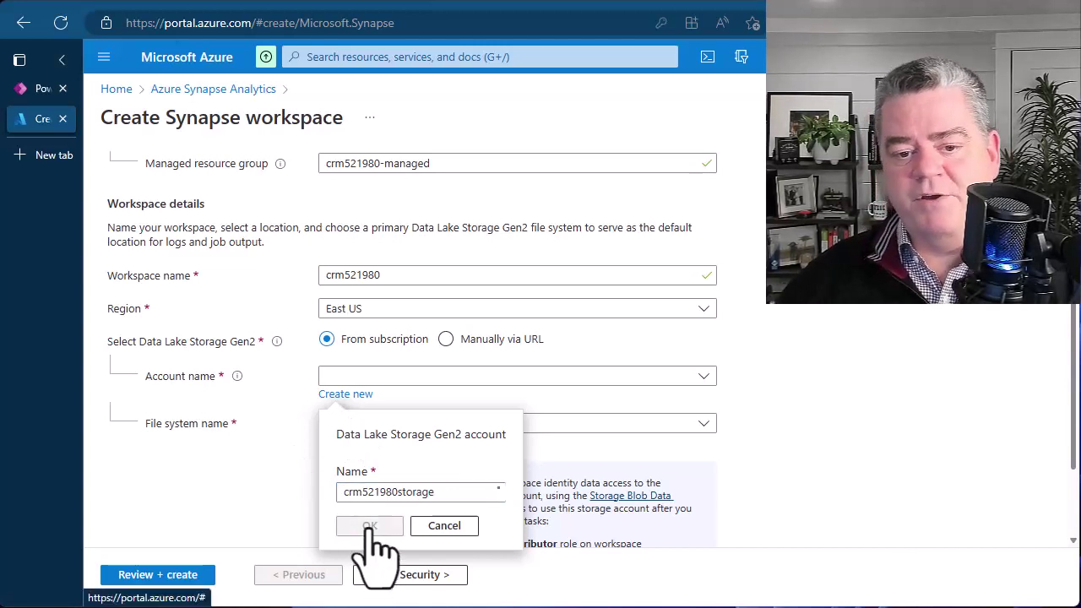
Add new file system crm521980files and look over the rest of the Basics form.
{"action": "left_click", "coordinate": [345, 441]}
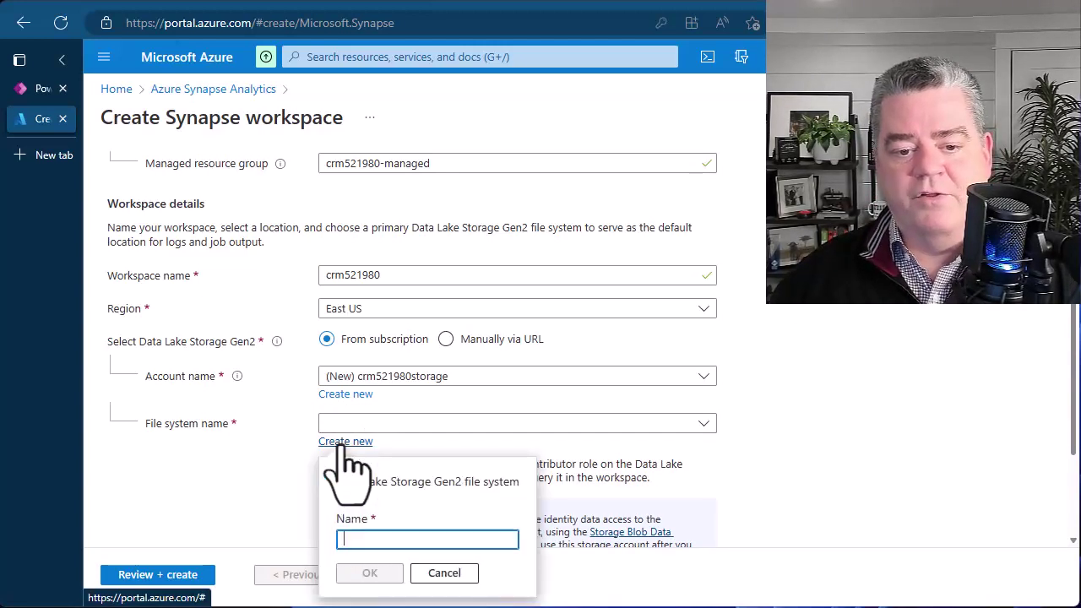
{"action": "type", "text": "crm521980"}
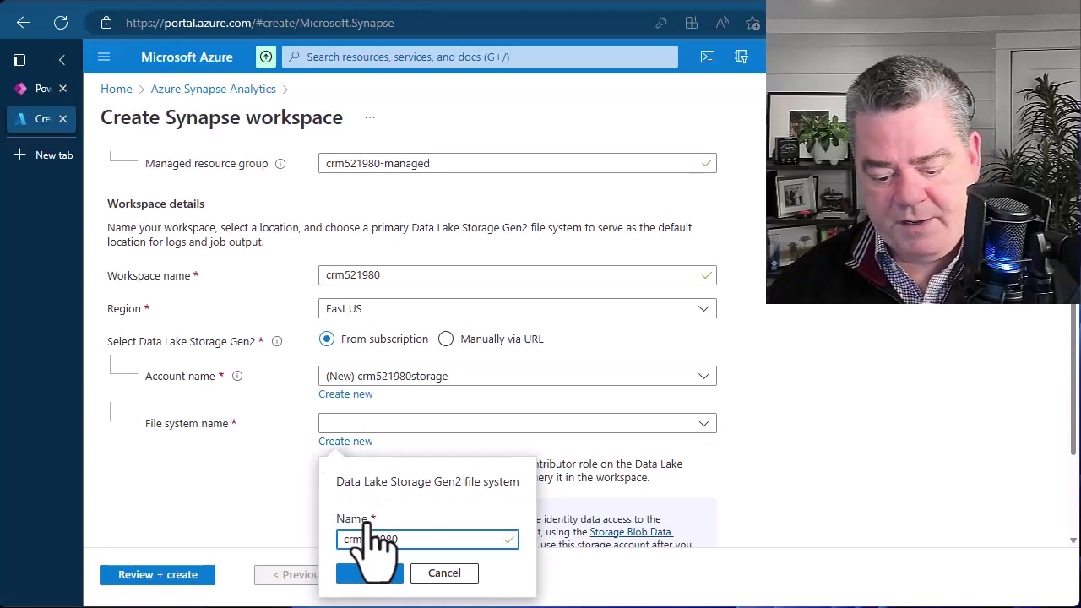
{"action": "type", "text": "files"}
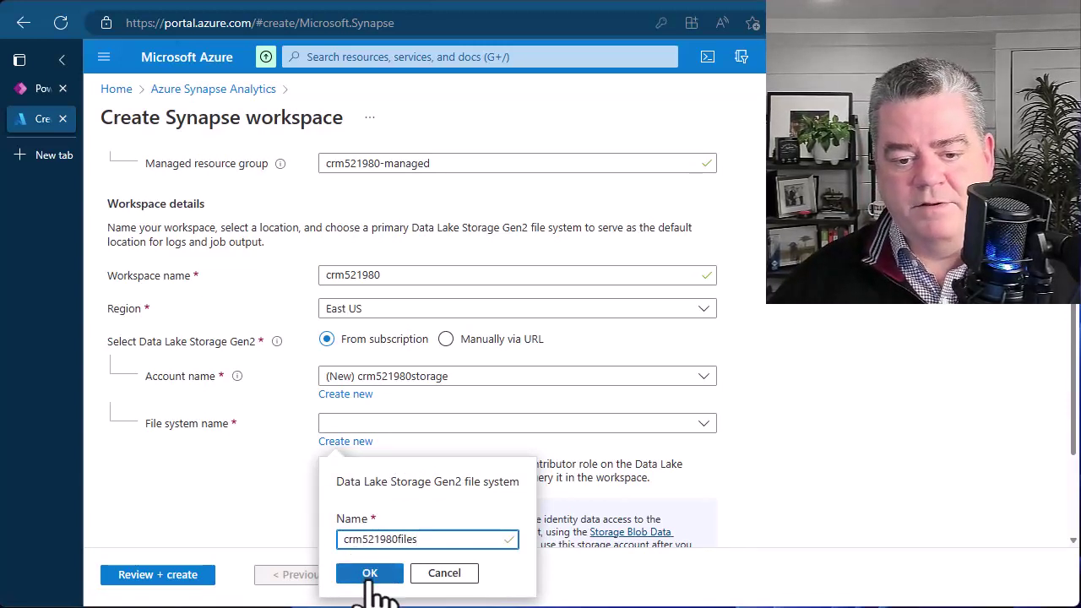
{"action": "left_click", "coordinate": [369, 574]}
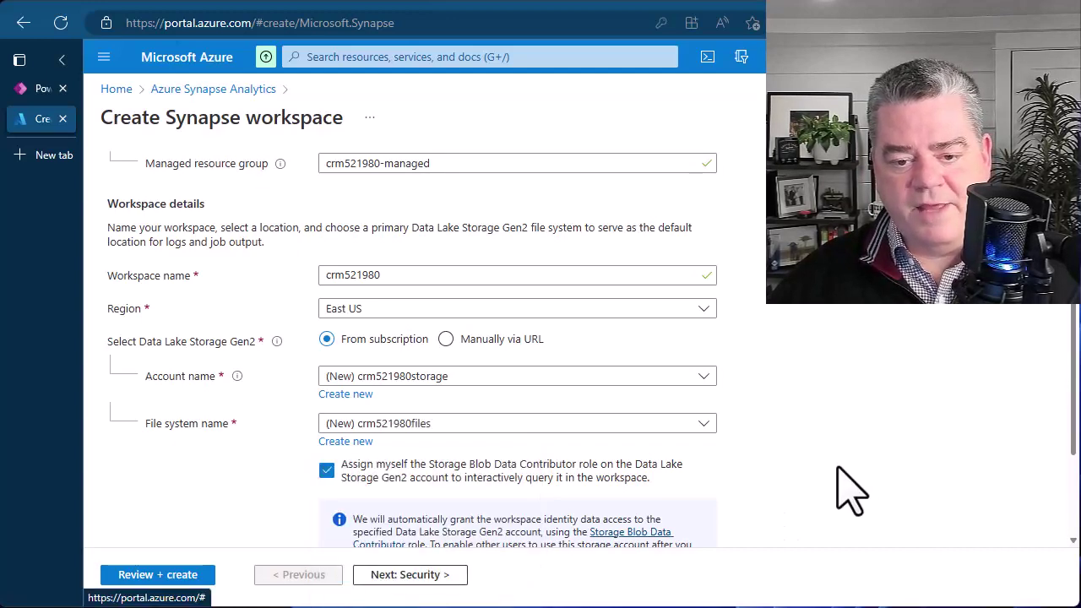
{"action": "scroll", "coordinate": [849, 490], "scroll_direction": "down", "scroll_amount": 2}
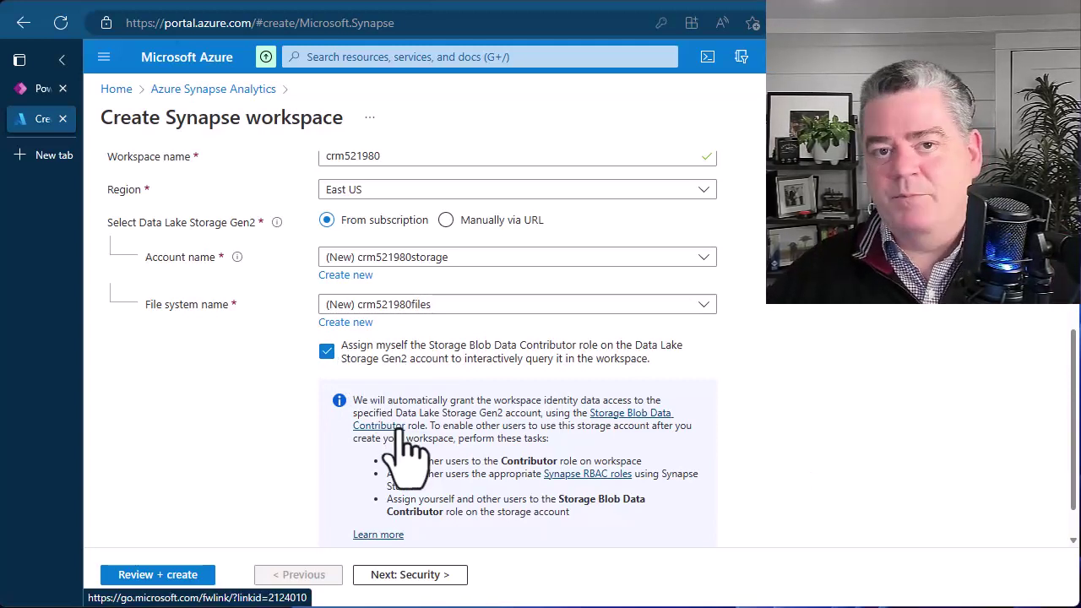
{"action": "scroll", "coordinate": [405, 448], "scroll_direction": "down", "scroll_amount": 1}
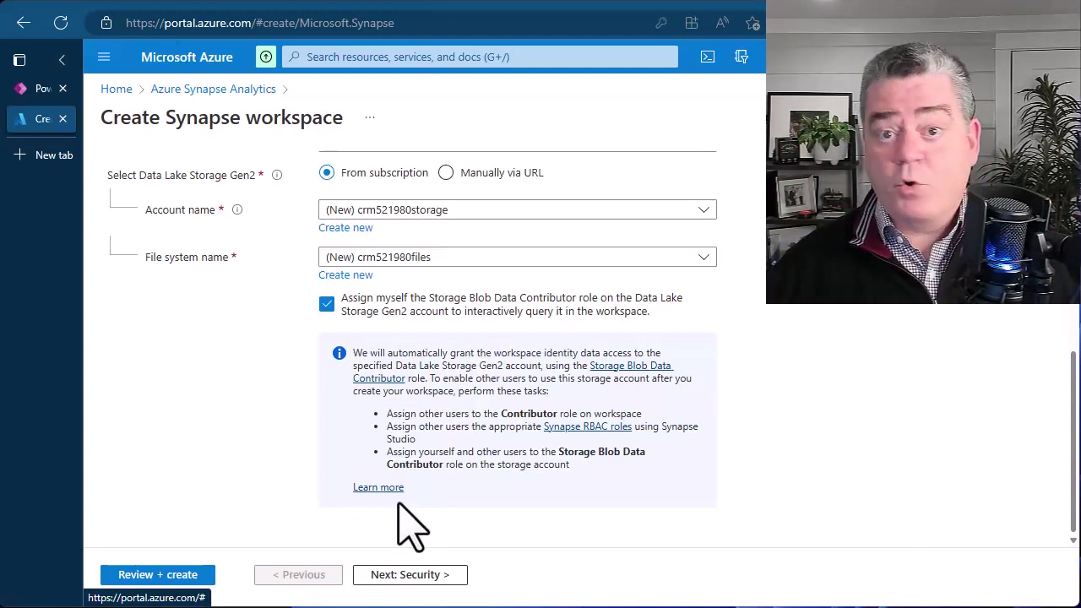
On the Security step, enter the same SQL admin password in Confirm password.
{"action": "left_click", "coordinate": [395, 583]}
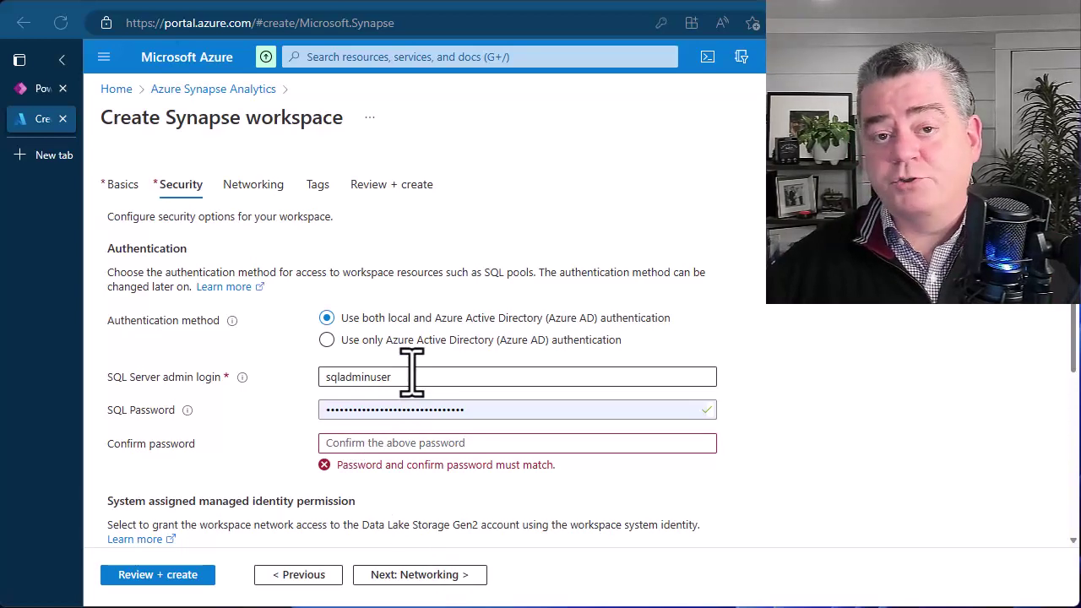
{"action": "left_click_drag", "start_coordinate": [473, 411], "coordinate": [273, 415]}
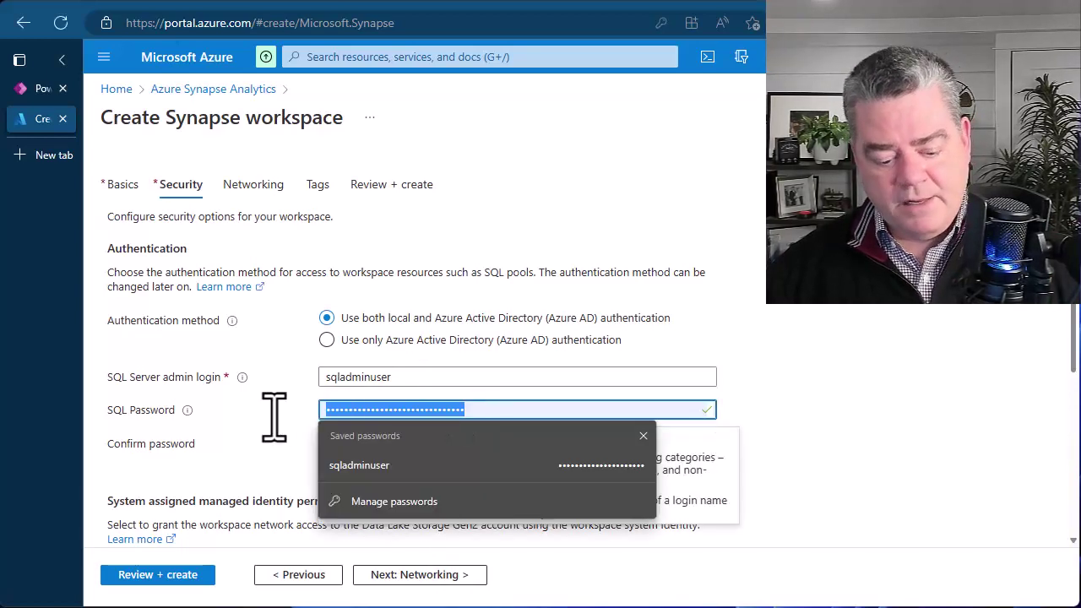
{"action": "left_click", "coordinate": [899, 481]}
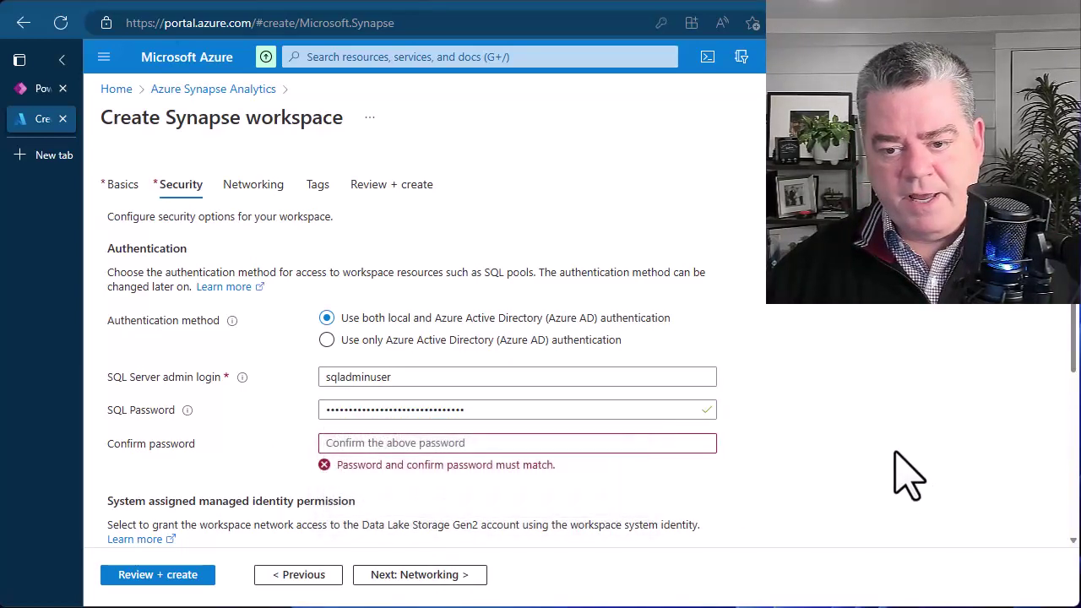
{"action": "left_click", "coordinate": [580, 446]}
{"action": "key", "text": "ctrl+v"}
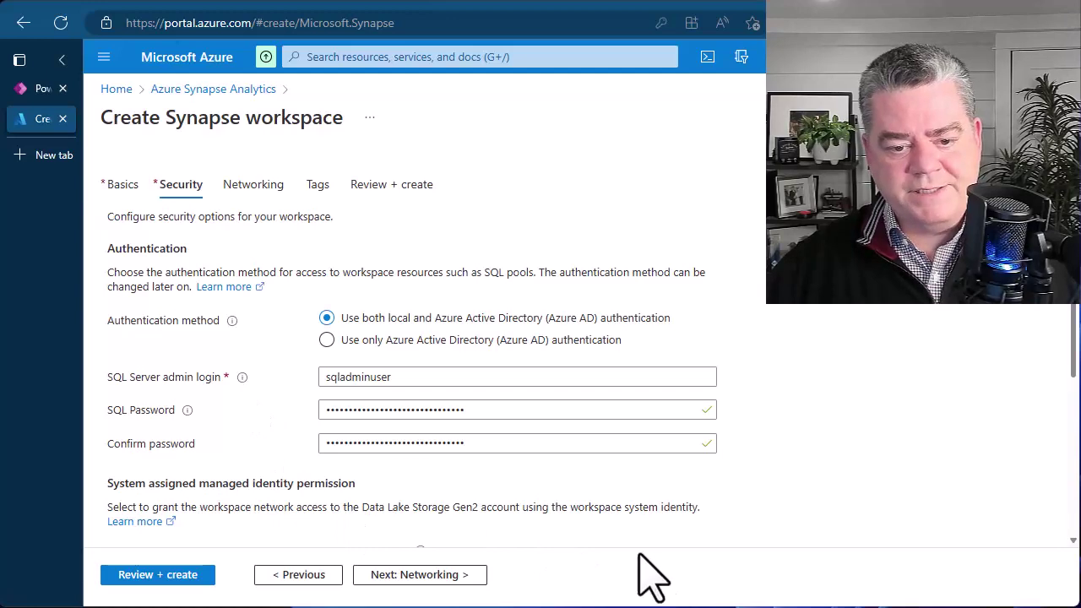
{"action": "scroll", "coordinate": [616, 549], "scroll_direction": "down", "scroll_amount": 2}
{"action": "scroll", "coordinate": [187, 446], "scroll_direction": "down", "scroll_amount": 2}
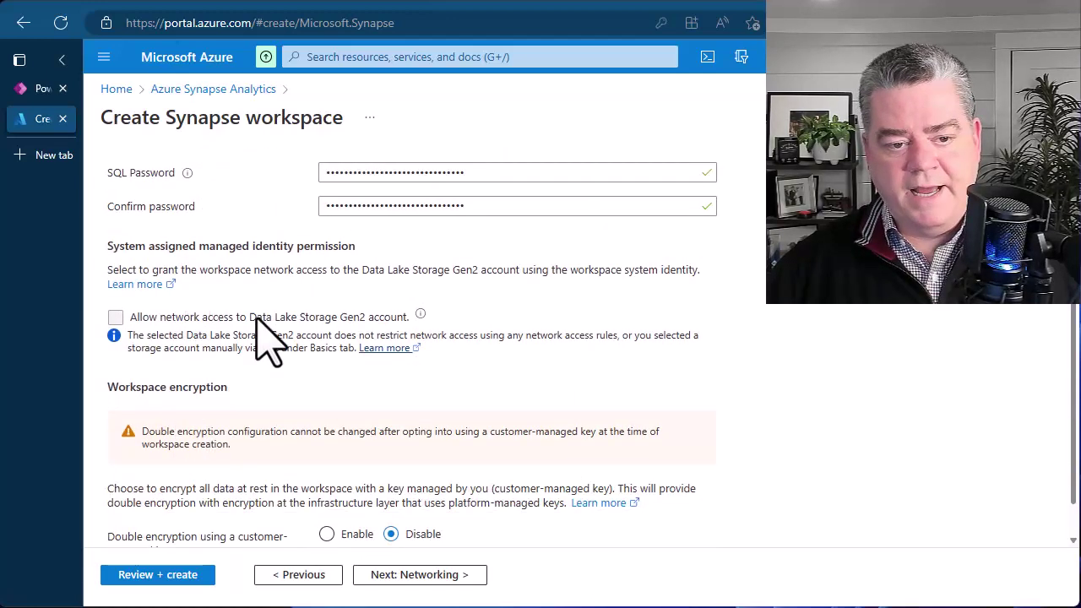
{"action": "scroll", "coordinate": [405, 456], "scroll_direction": "down", "scroll_amount": 1}
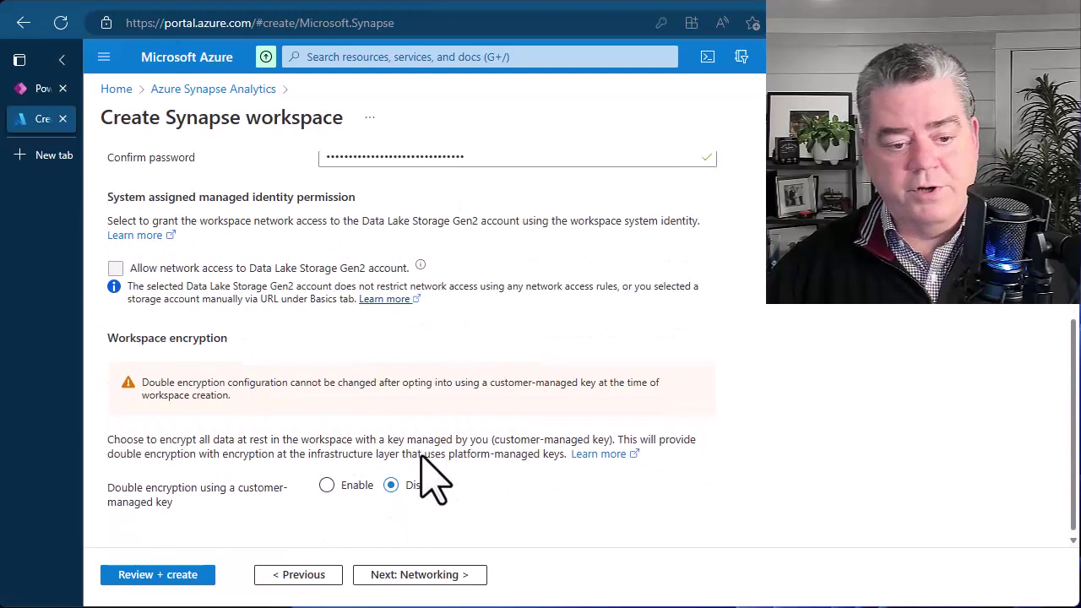
{"action": "left_click", "coordinate": [393, 575]}
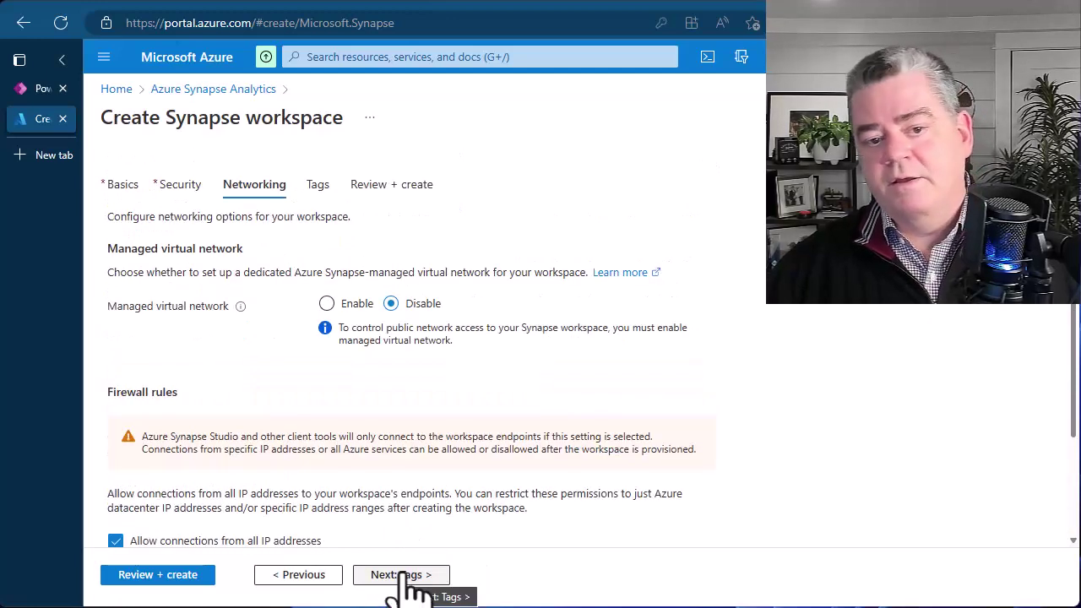
Leave Networking and Tags unchanged and get Review + create to show Validation succeeded.
{"action": "left_click", "coordinate": [411, 582]}
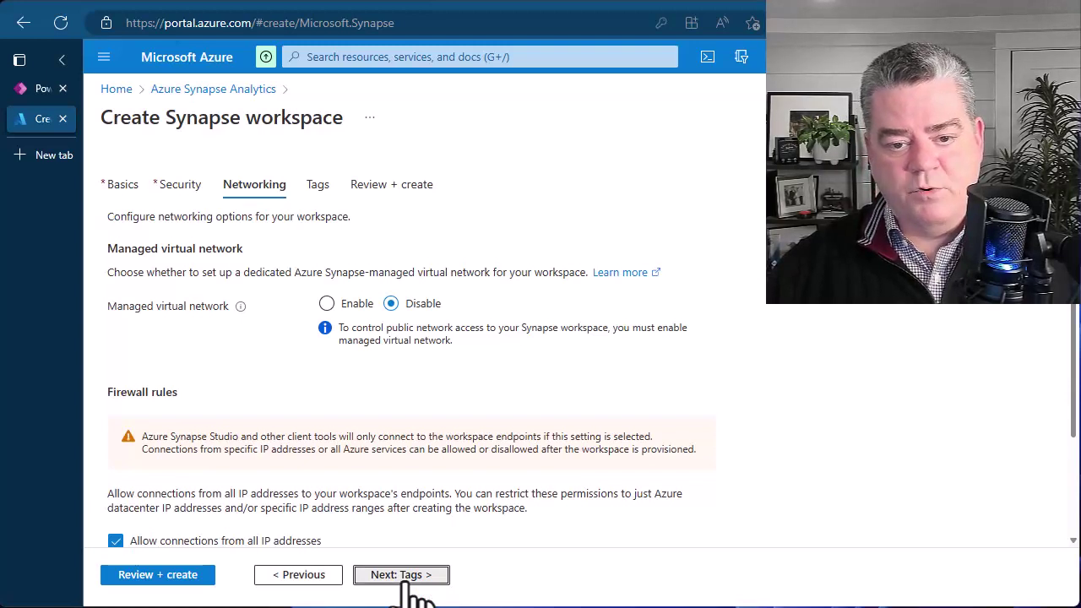
{"action": "left_click", "coordinate": [407, 582]}
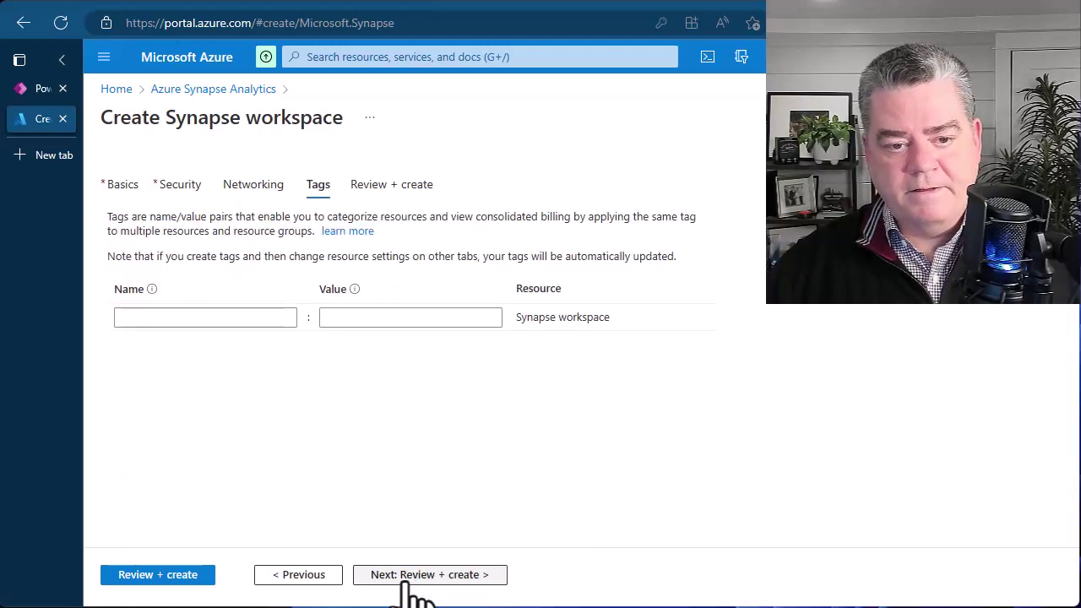
{"action": "left_click", "coordinate": [409, 583]}
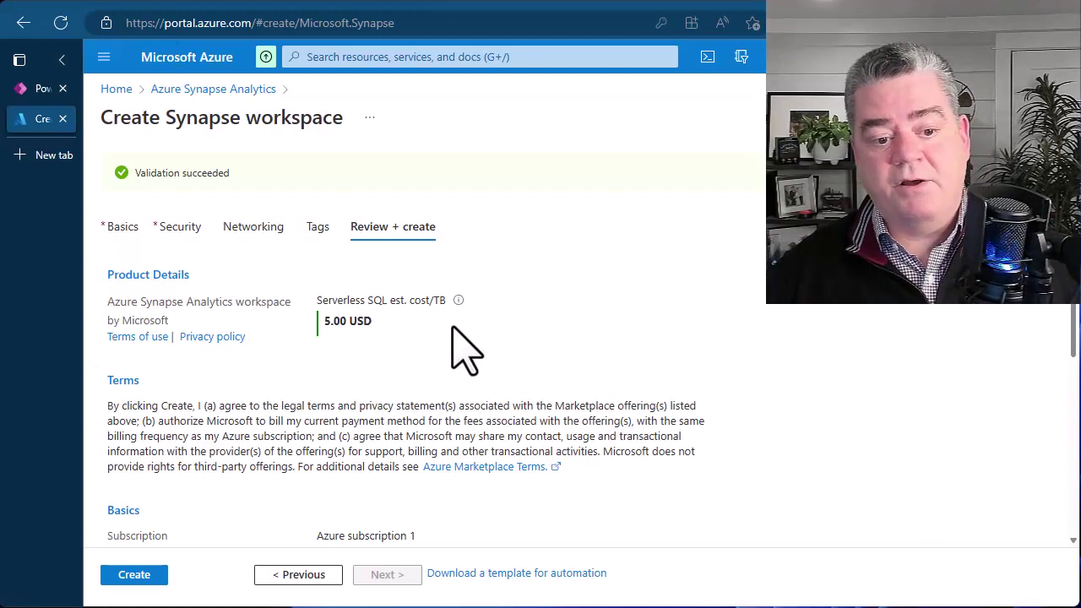
Review the summary and create Synapse workspace crm521980, waiting for deployment to complete.
{"action": "scroll", "coordinate": [458, 350], "scroll_direction": "down", "scroll_amount": 3}
{"action": "scroll", "coordinate": [454, 329], "scroll_direction": "down", "scroll_amount": 3}
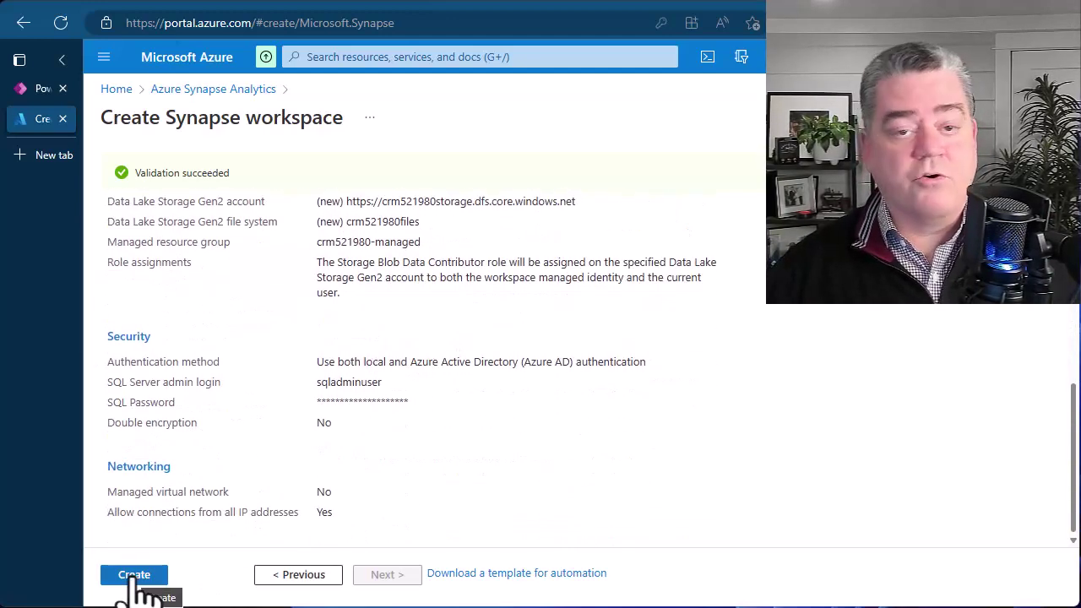
{"action": "left_click", "coordinate": [135, 582]}
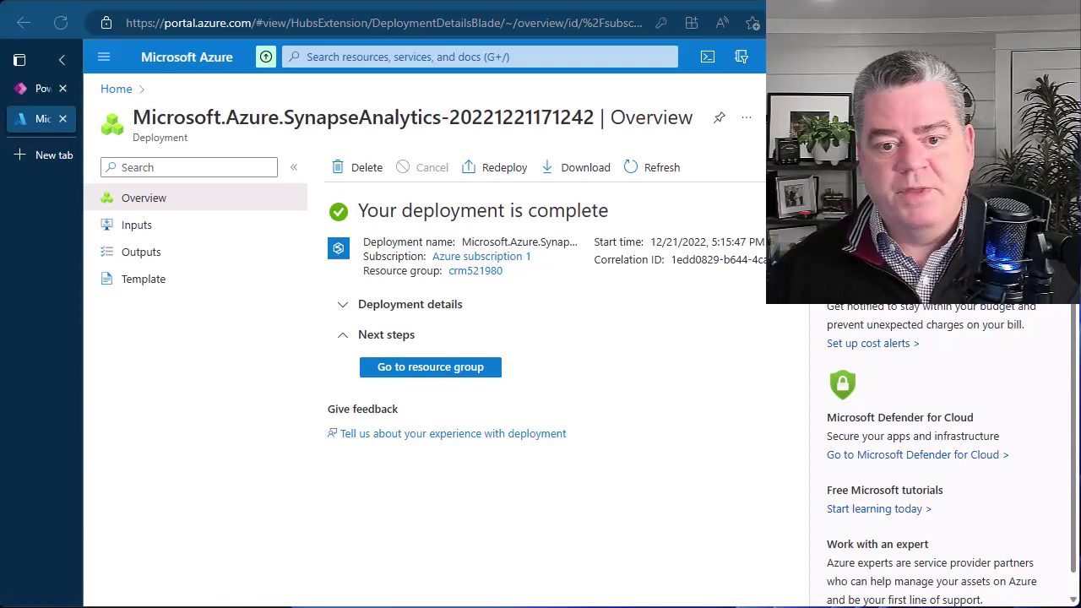
Check the crm521980 resource group's workspace and storage account, then return to Power Apps.
{"action": "left_click", "coordinate": [467, 372]}
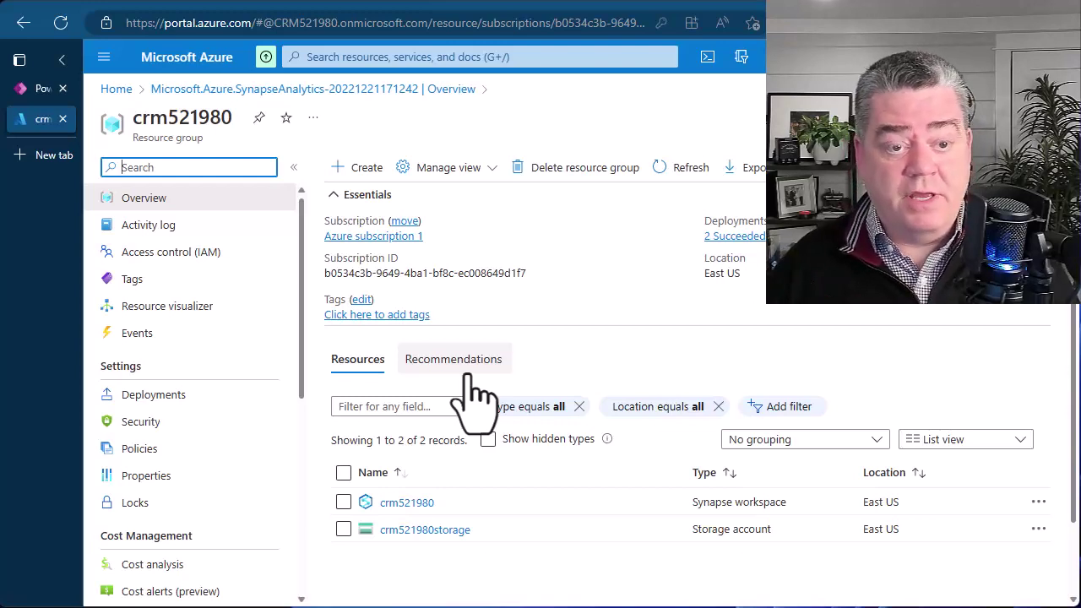
{"action": "left_click", "coordinate": [34, 87]}
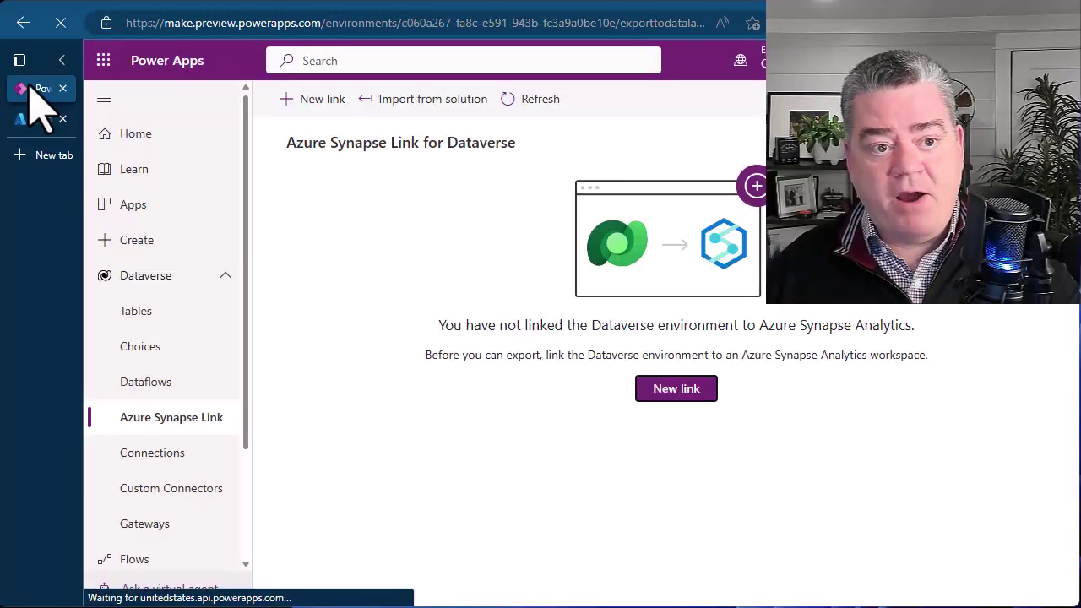
Set up a new link to workspace crm521980 and crm521980storage via resource group crm521980.
{"action": "left_click", "coordinate": [694, 392]}
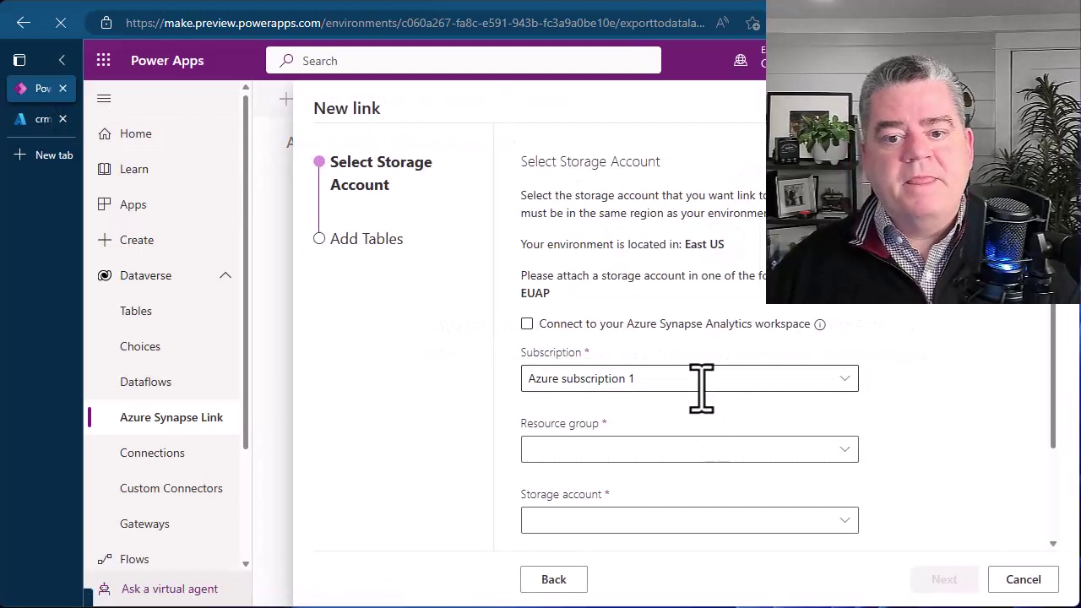
{"action": "scroll", "coordinate": [959, 386], "scroll_direction": "down", "scroll_amount": 2}
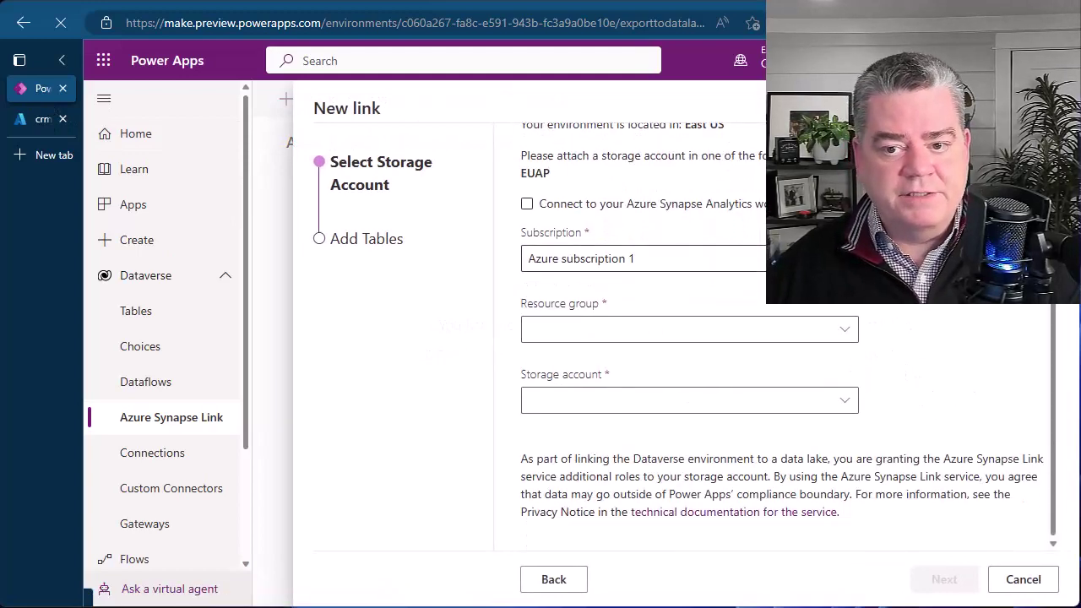
{"action": "left_click", "coordinate": [656, 211]}
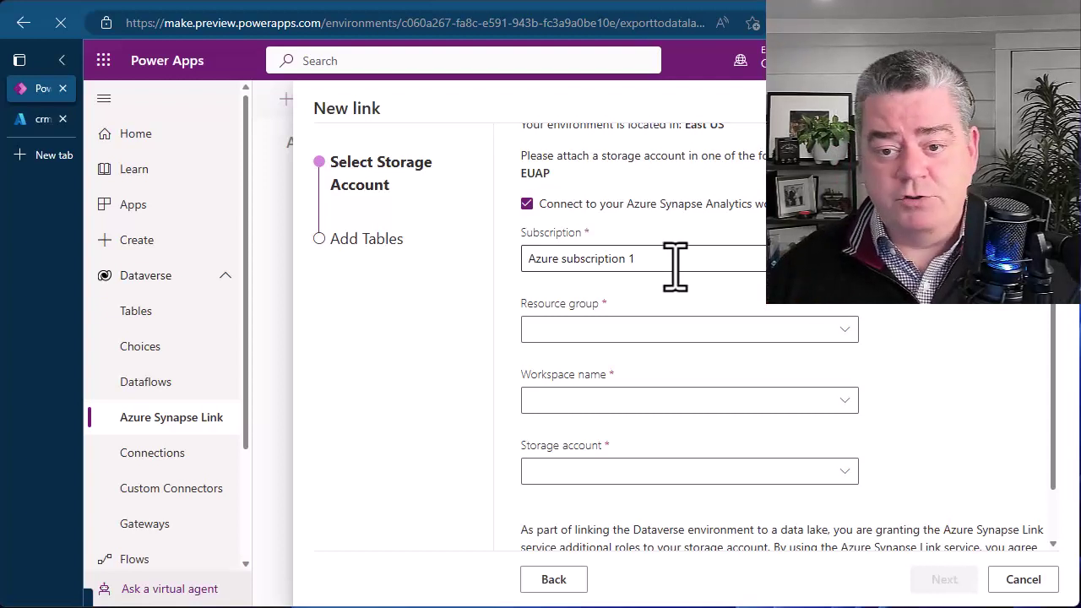
{"action": "left_click", "coordinate": [653, 251]}
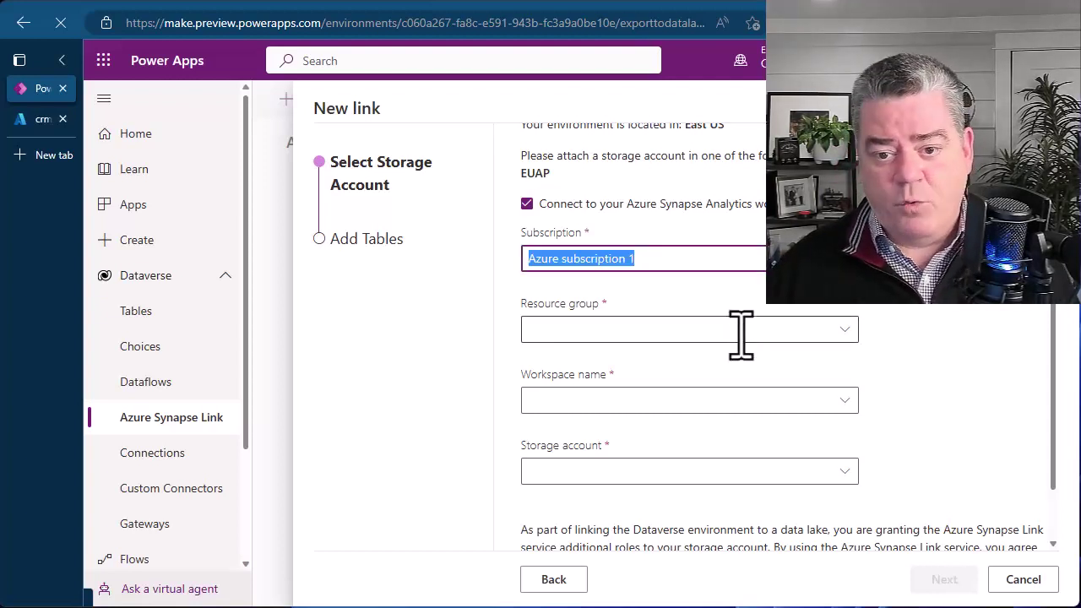
{"action": "left_click", "coordinate": [846, 330]}
{"action": "left_click", "coordinate": [848, 330]}
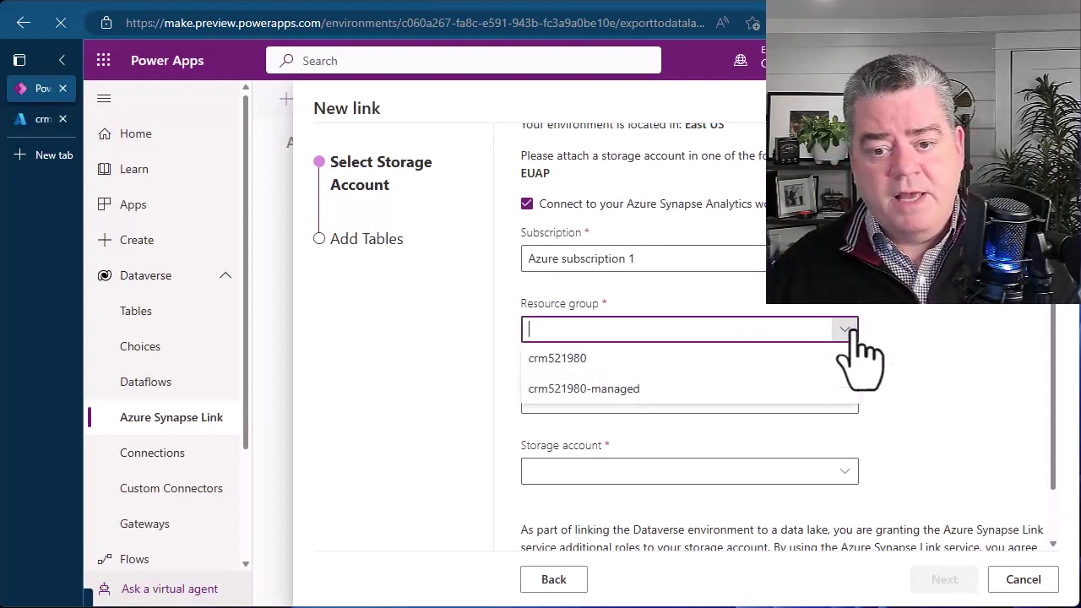
{"action": "left_click", "coordinate": [564, 365]}
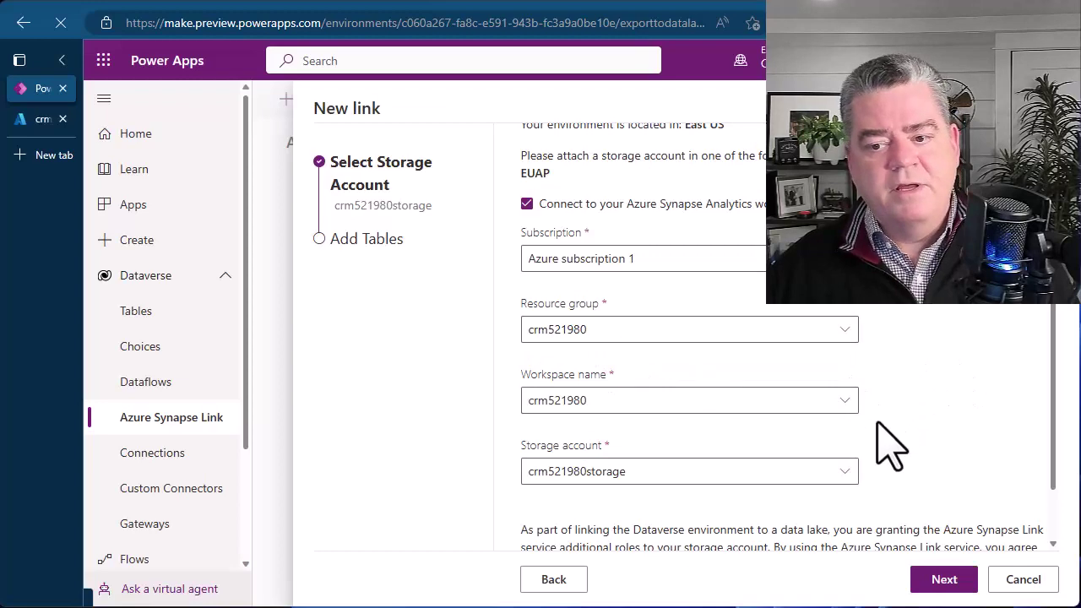
{"action": "scroll", "coordinate": [881, 434], "scroll_direction": "down", "scroll_amount": 2}
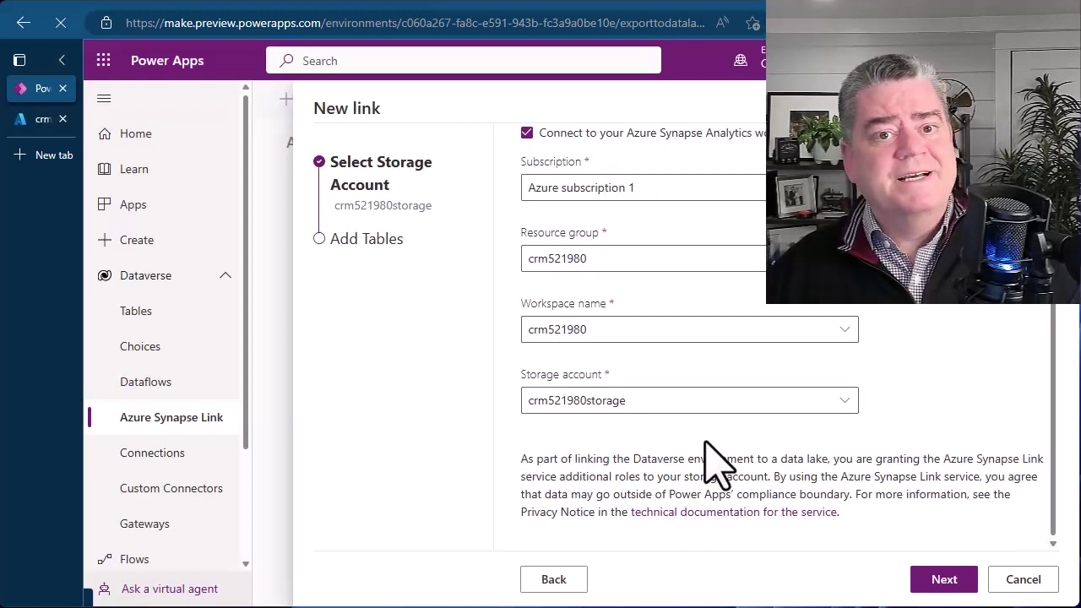
{"action": "left_click", "coordinate": [956, 591]}
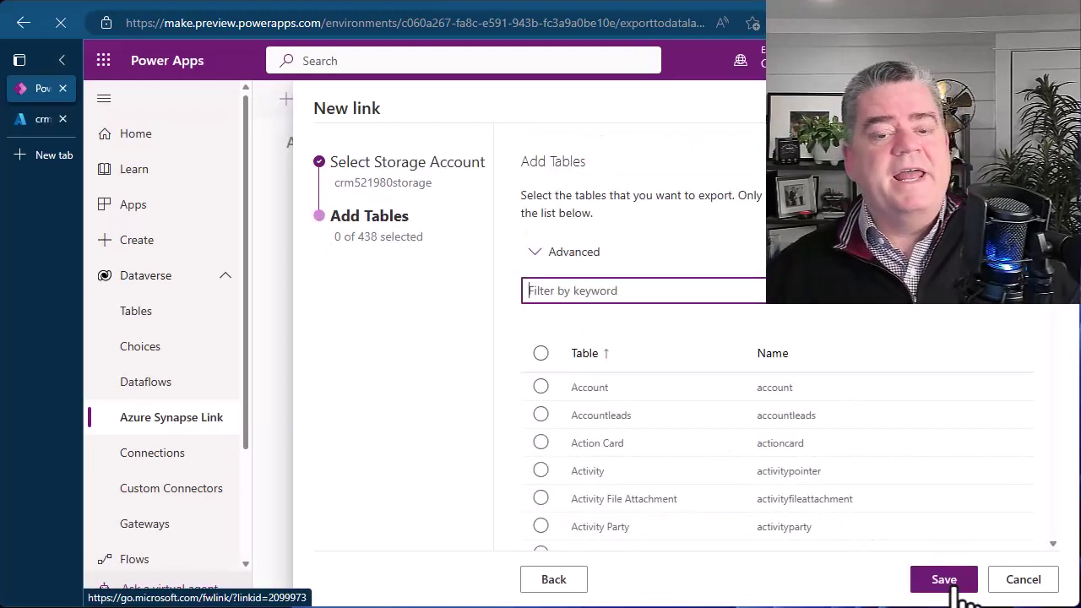